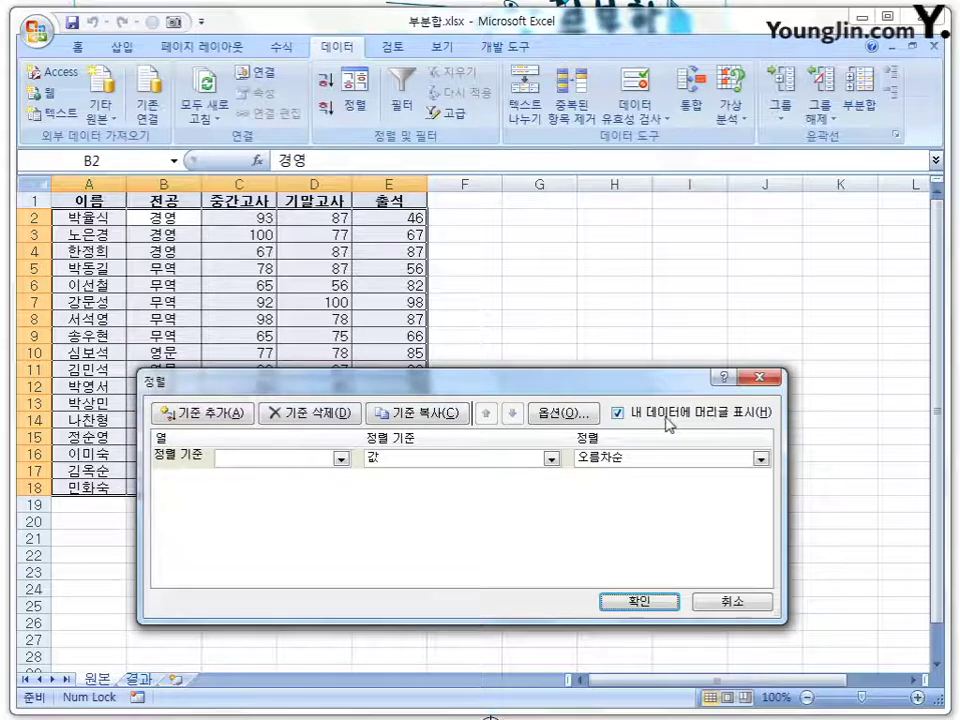
Sort the student table by 전공 values in ascending order, keeping the first row as headers
click(665, 419)
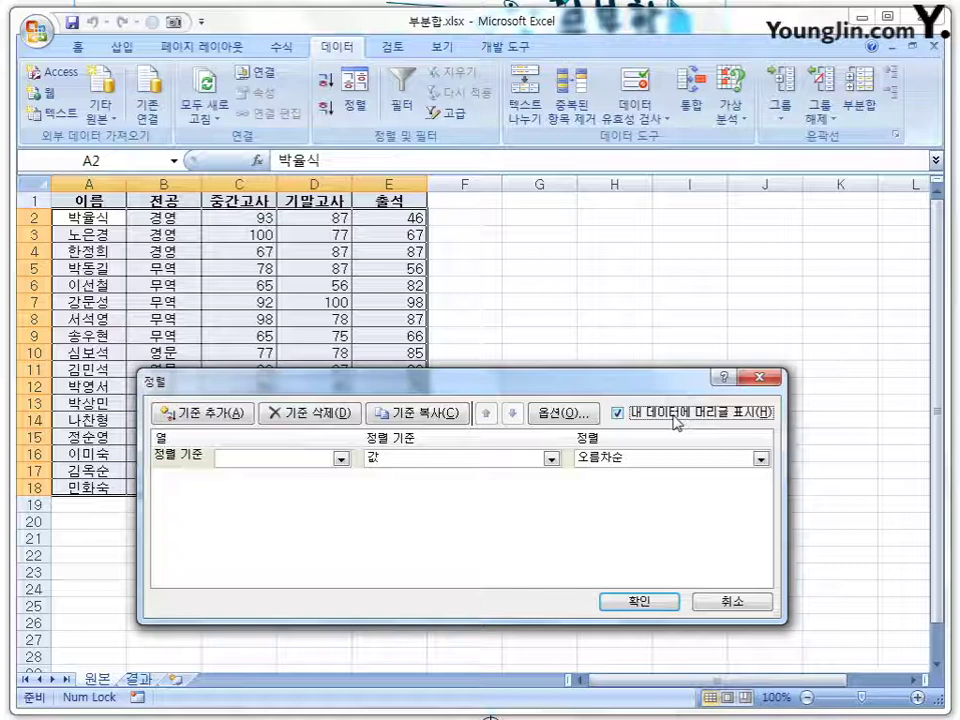
click(679, 421)
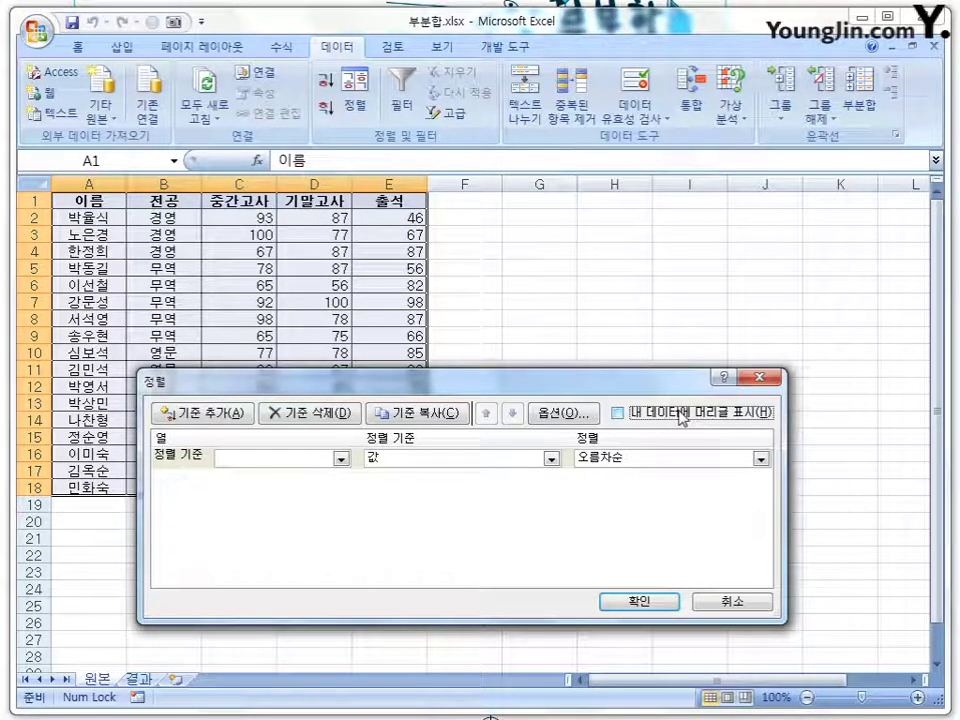
click(679, 418)
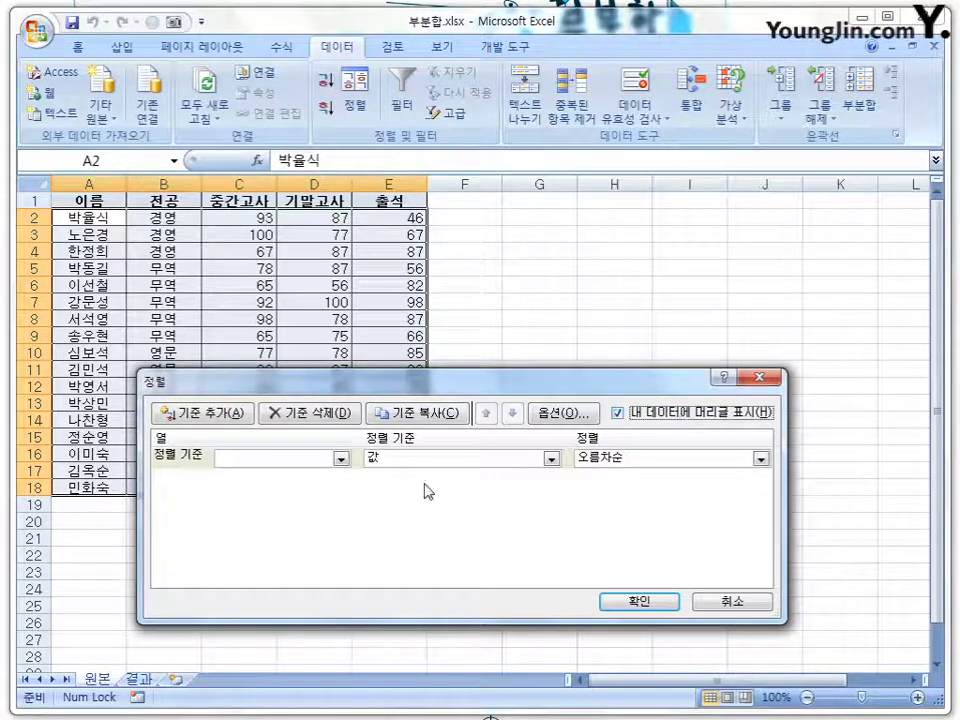
click(341, 459)
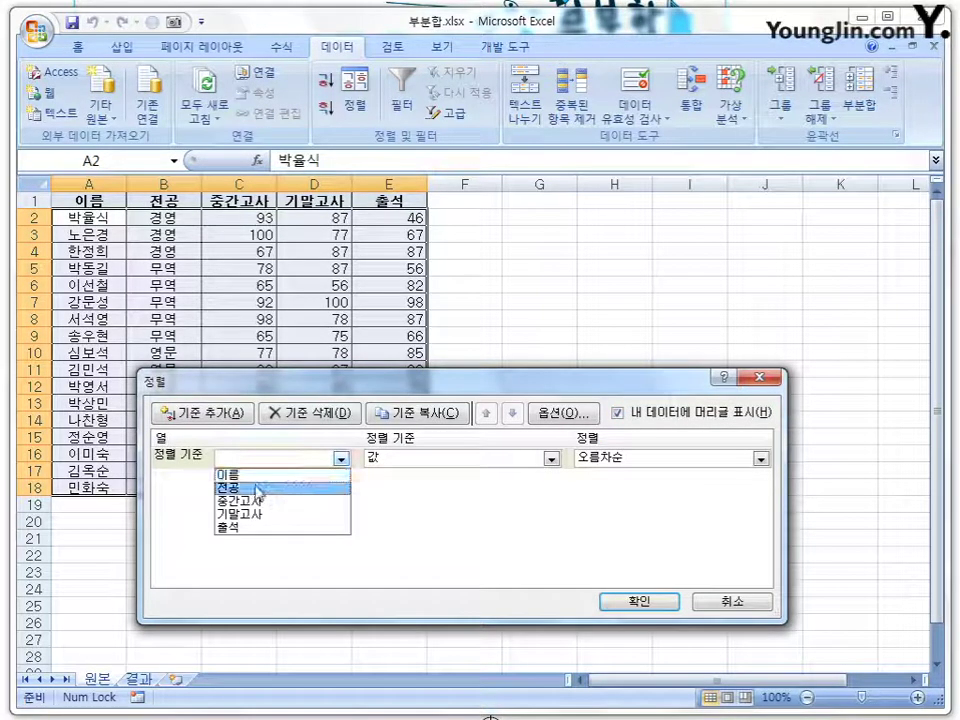
click(258, 489)
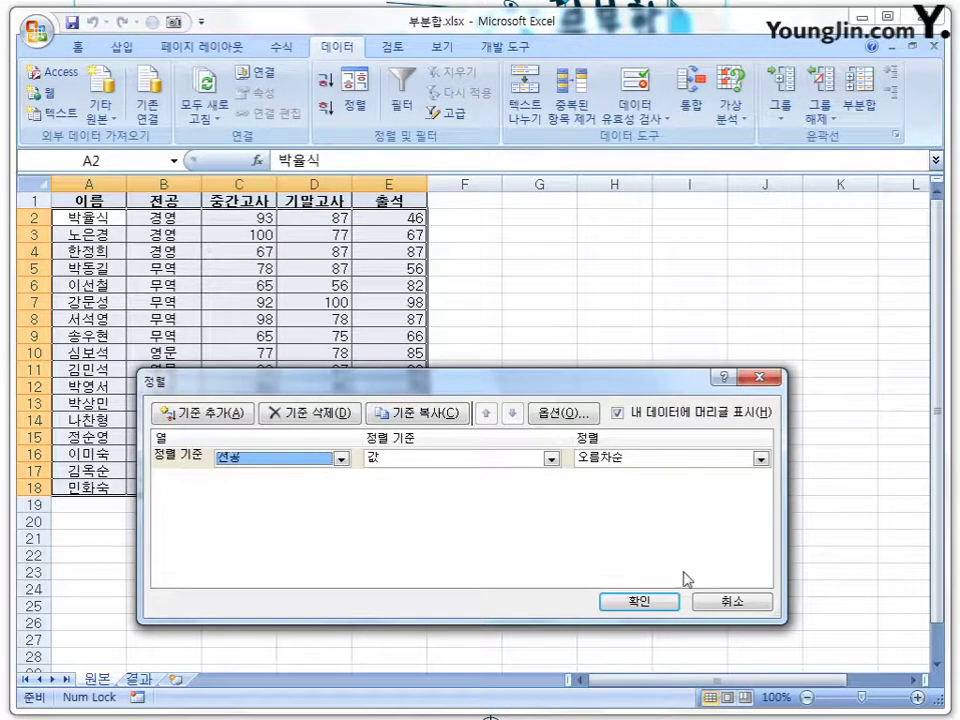
click(640, 602)
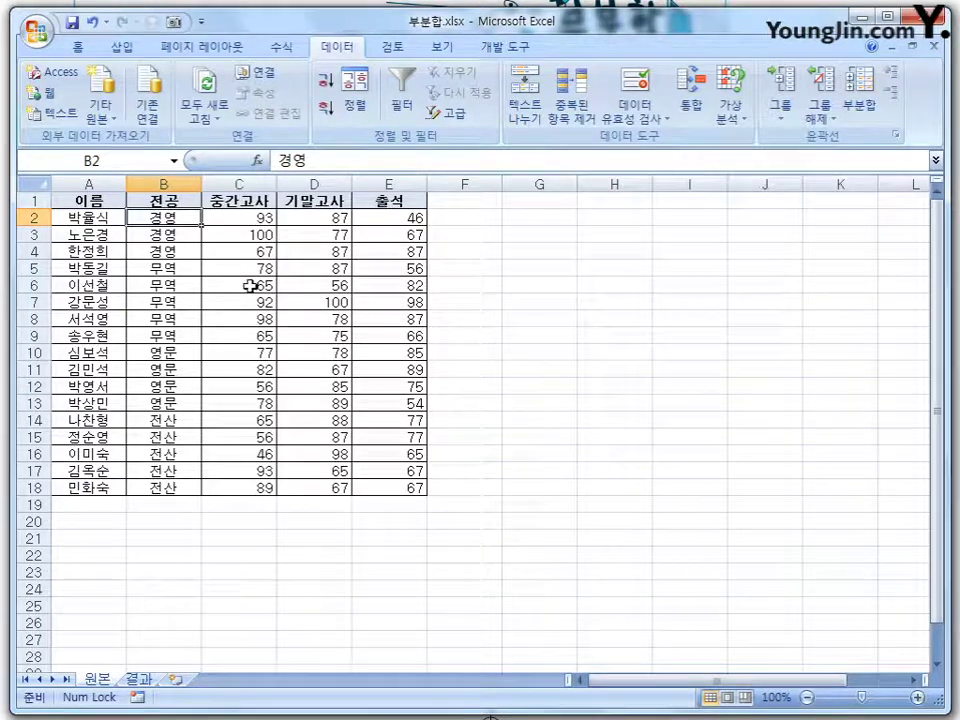
Start a subtotal on the sorted table and set 전공 as the item to group by
click(862, 108)
drag(557, 339, 622, 207)
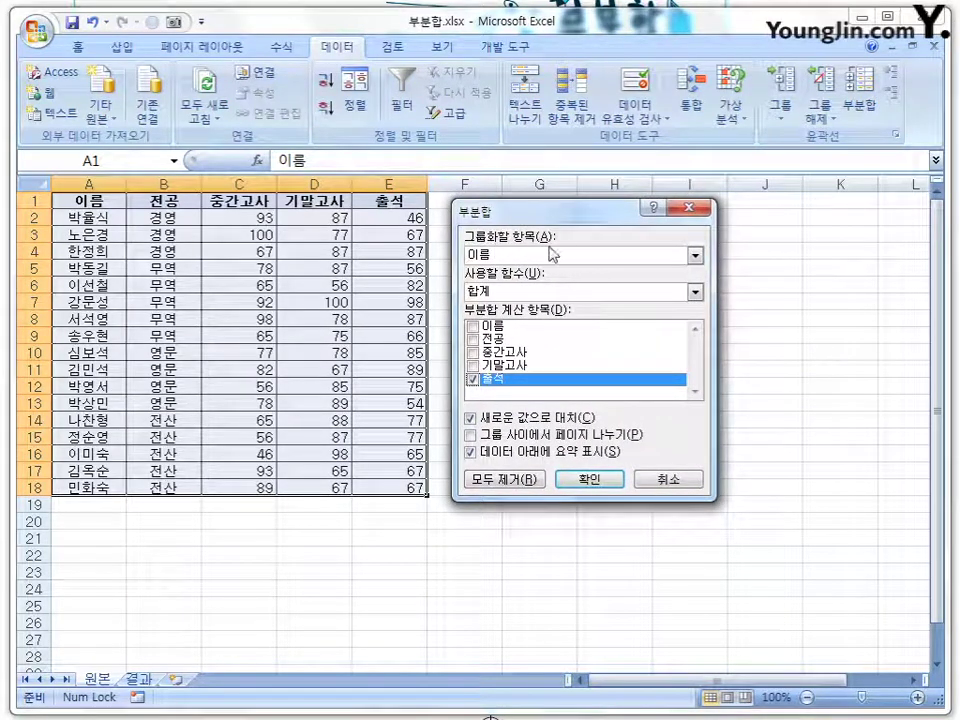
click(695, 258)
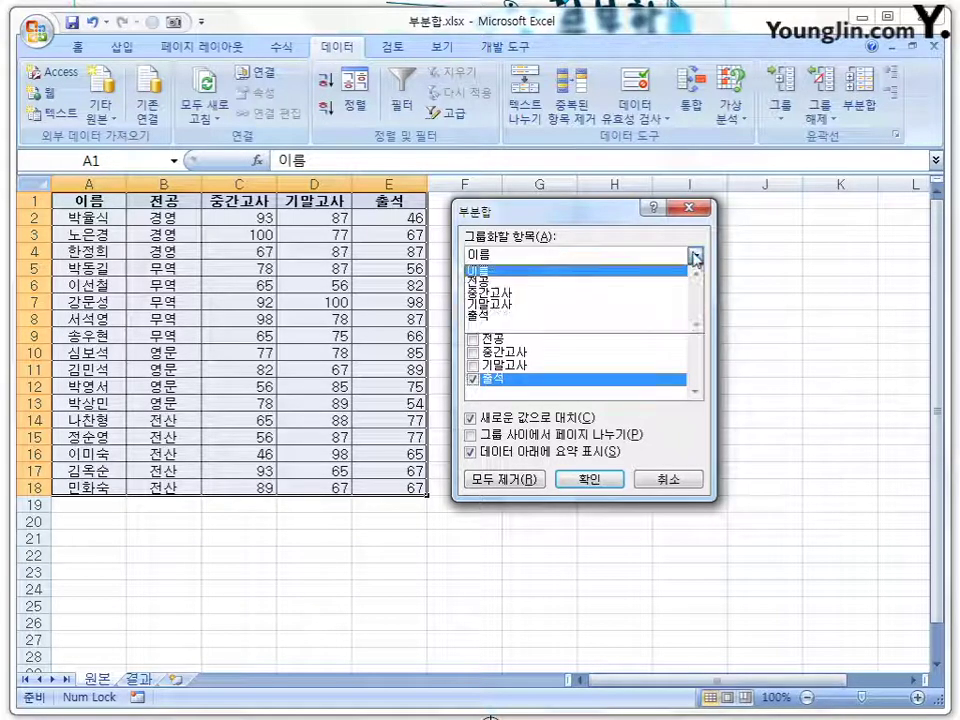
click(497, 284)
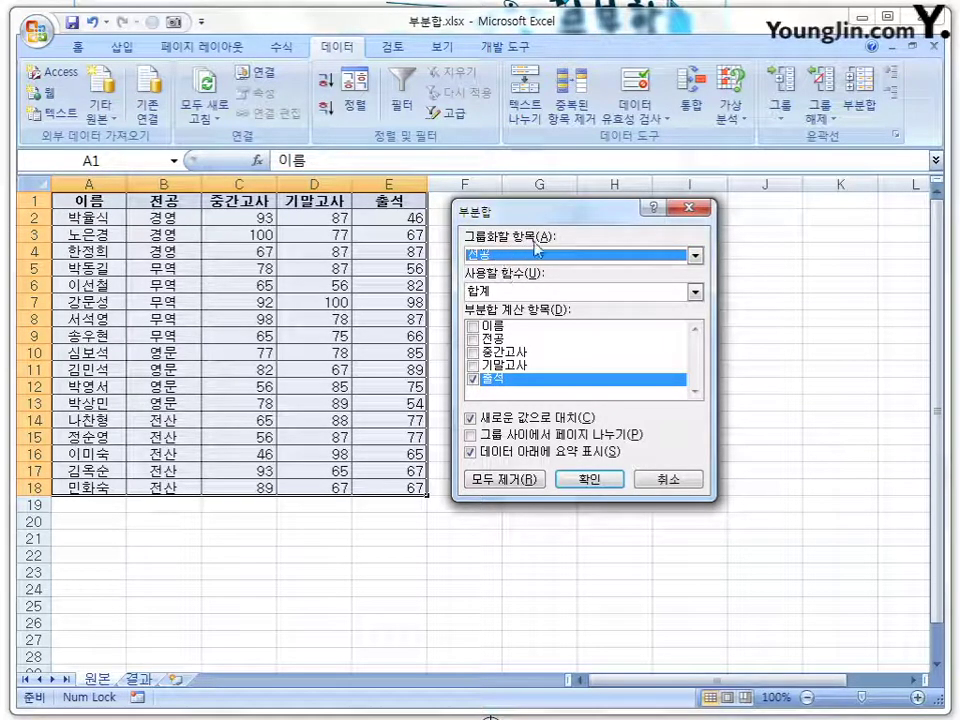
Review the available subtotal functions and keep 합계 as the function to use
click(695, 292)
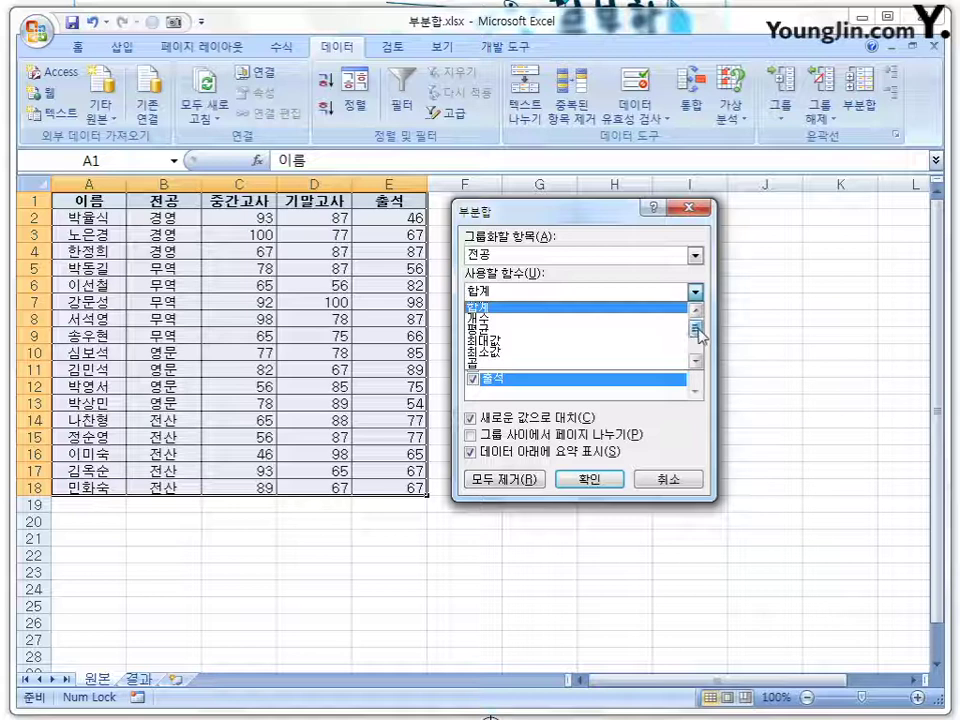
drag(697, 333, 704, 340)
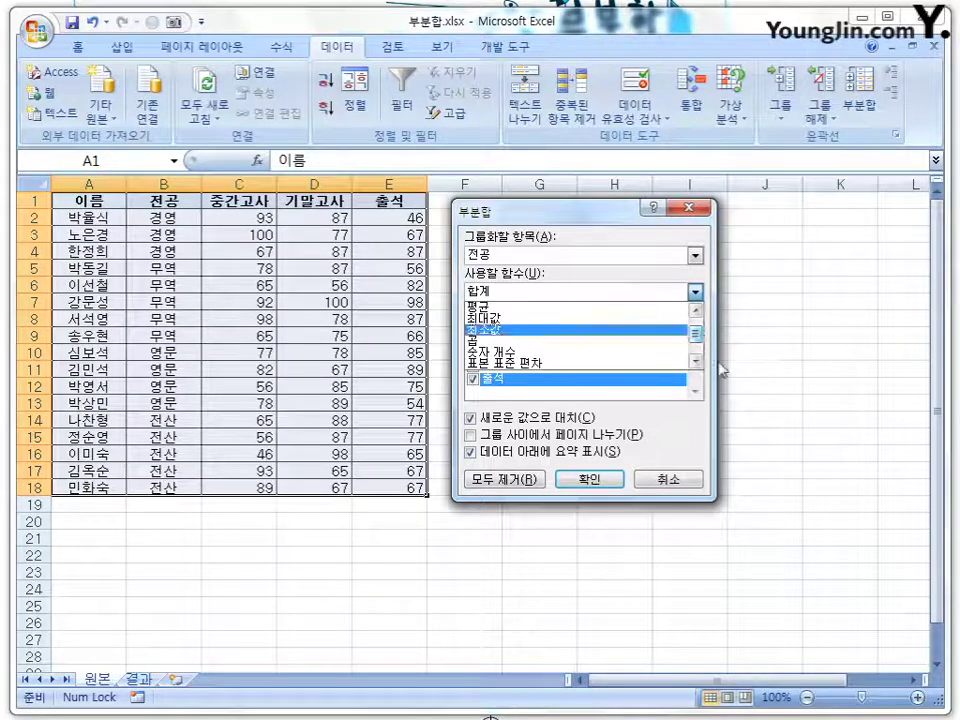
click(697, 362)
click(697, 362)
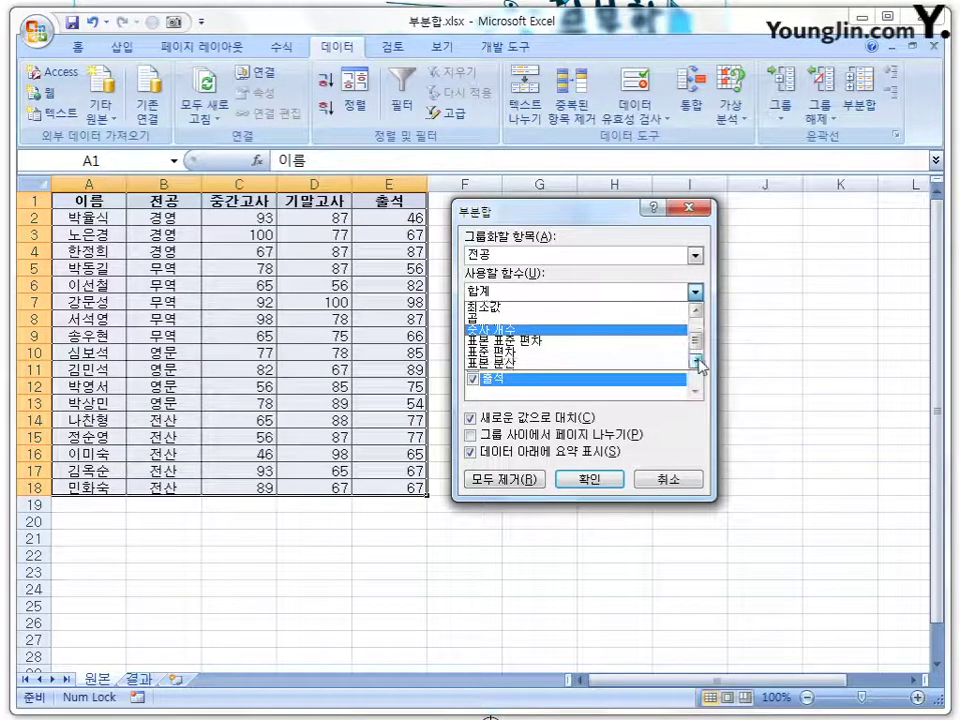
click(697, 362)
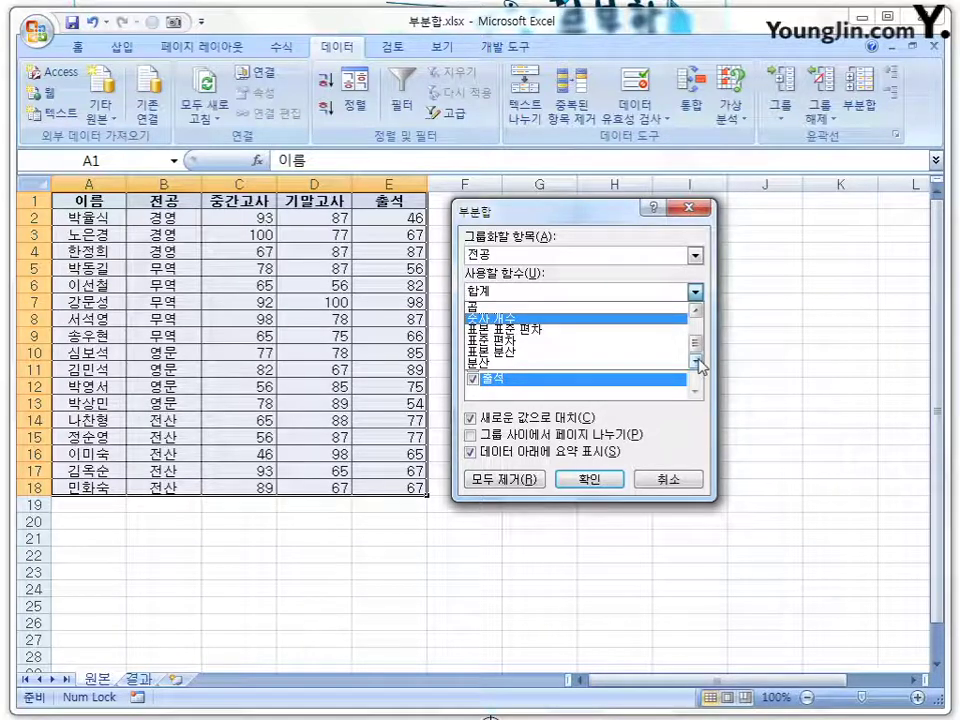
mouse_move(697, 336)
mouse_down()
mouse_move(697, 321)
mouse_move(698, 350)
mouse_move(698, 322)
mouse_up()
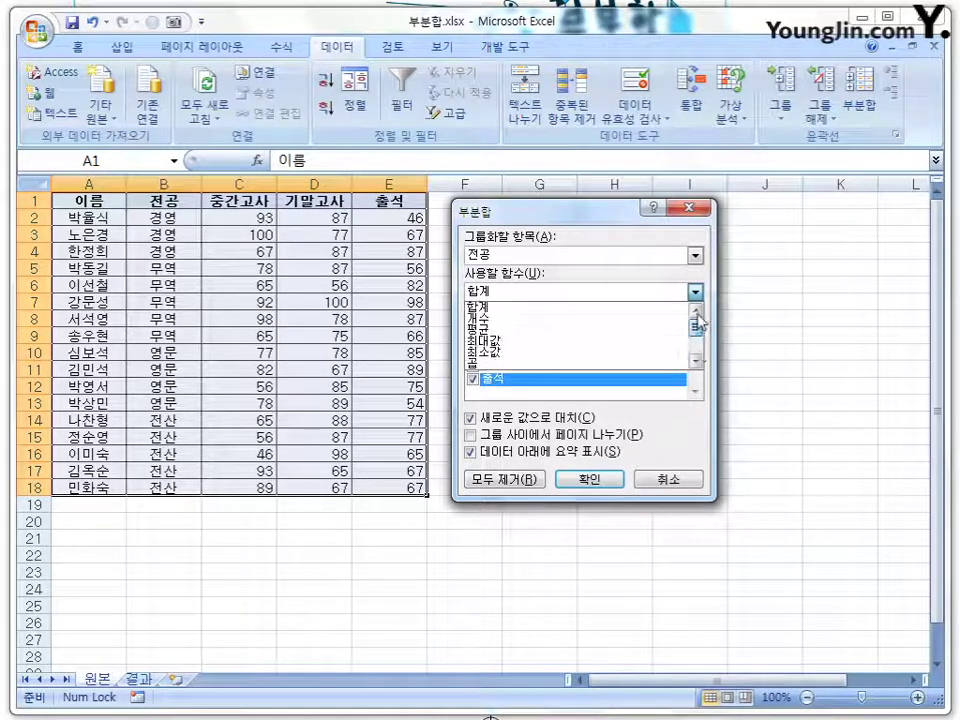
click(614, 301)
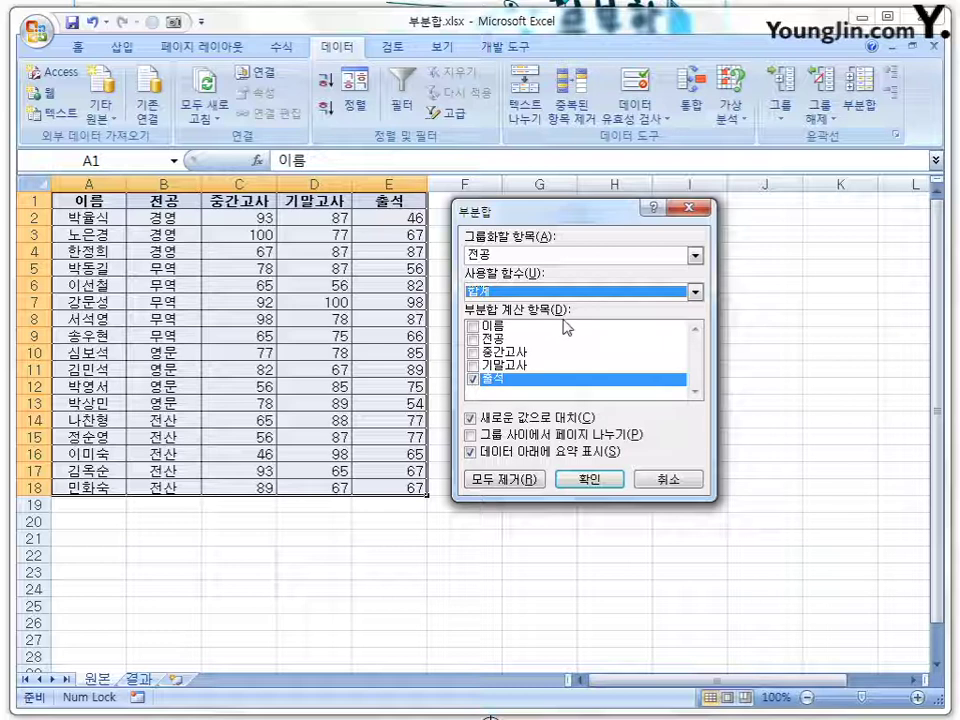
Include 중간고사 and 기말고사 along with 출석 as subtotal calculation items and apply the subtotal
click(482, 327)
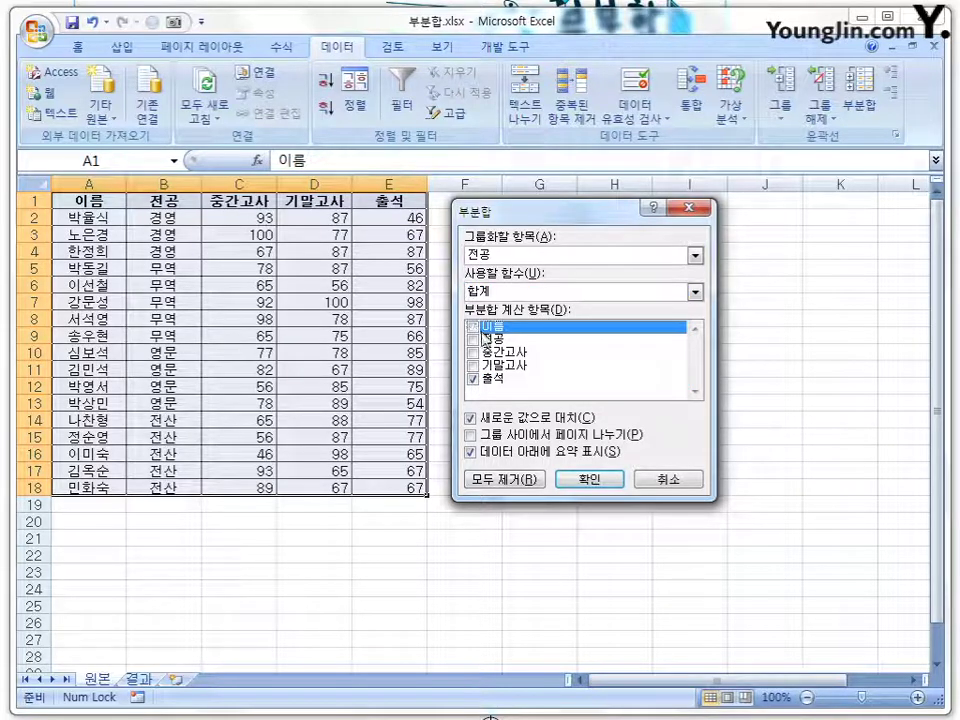
click(475, 341)
click(476, 342)
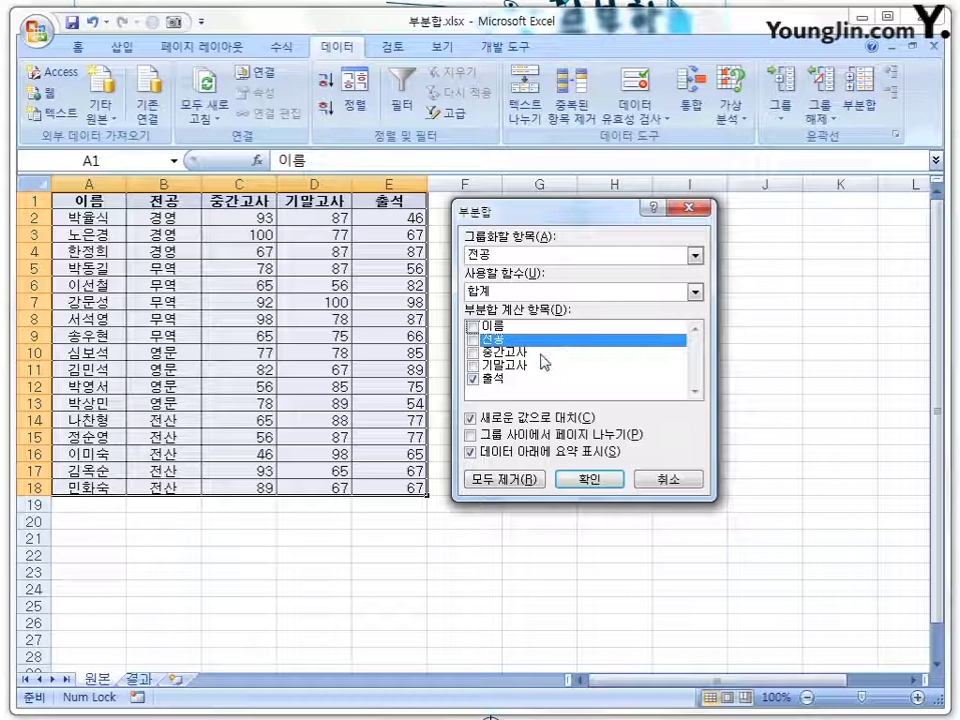
click(476, 353)
click(476, 366)
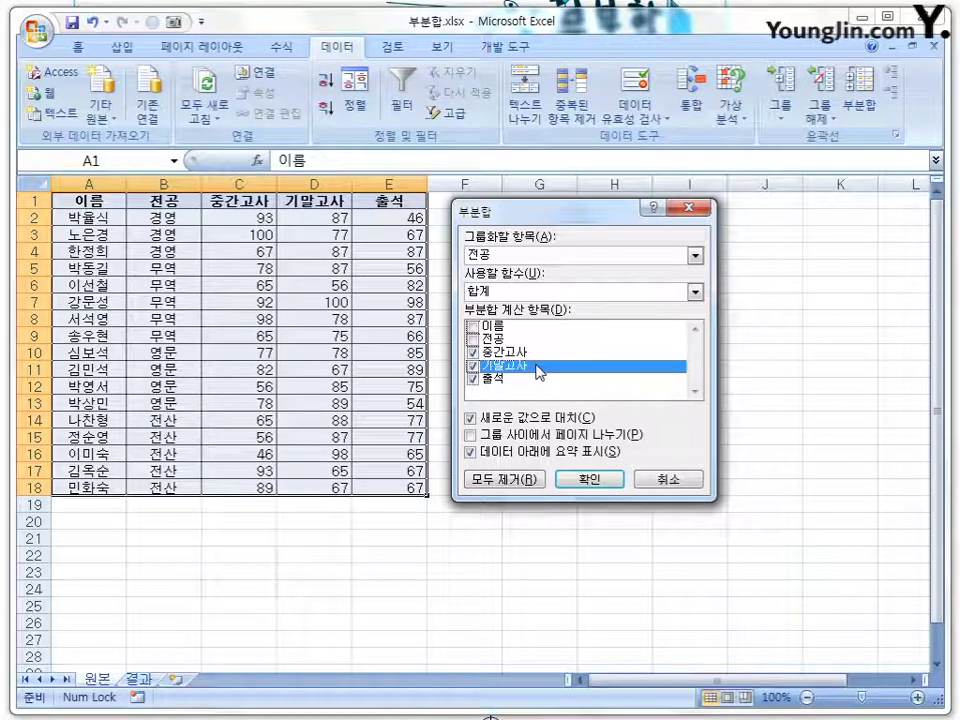
click(610, 481)
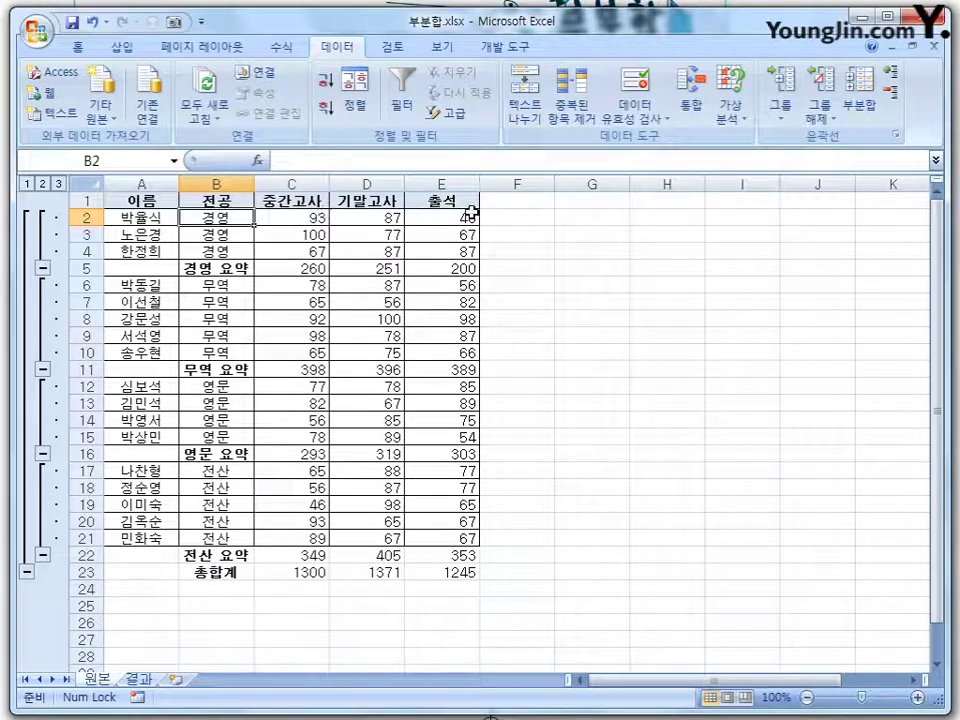
Check the 경영 요약 row's label and its subtotal formulas for 중간고사, 기말고사 and 출석
click(246, 268)
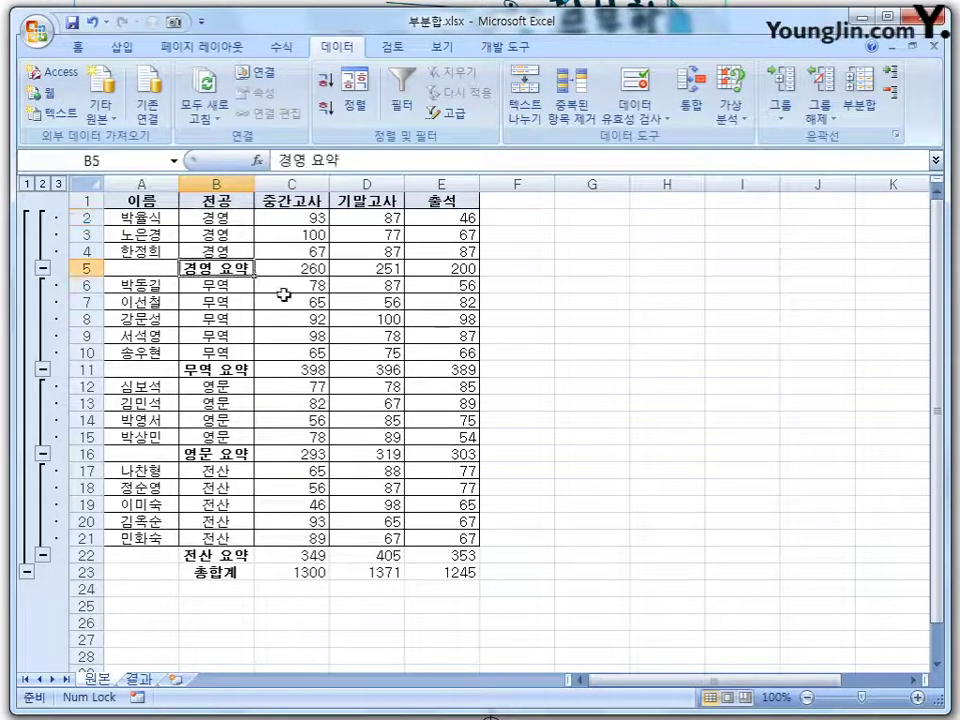
click(320, 269)
click(385, 269)
click(466, 270)
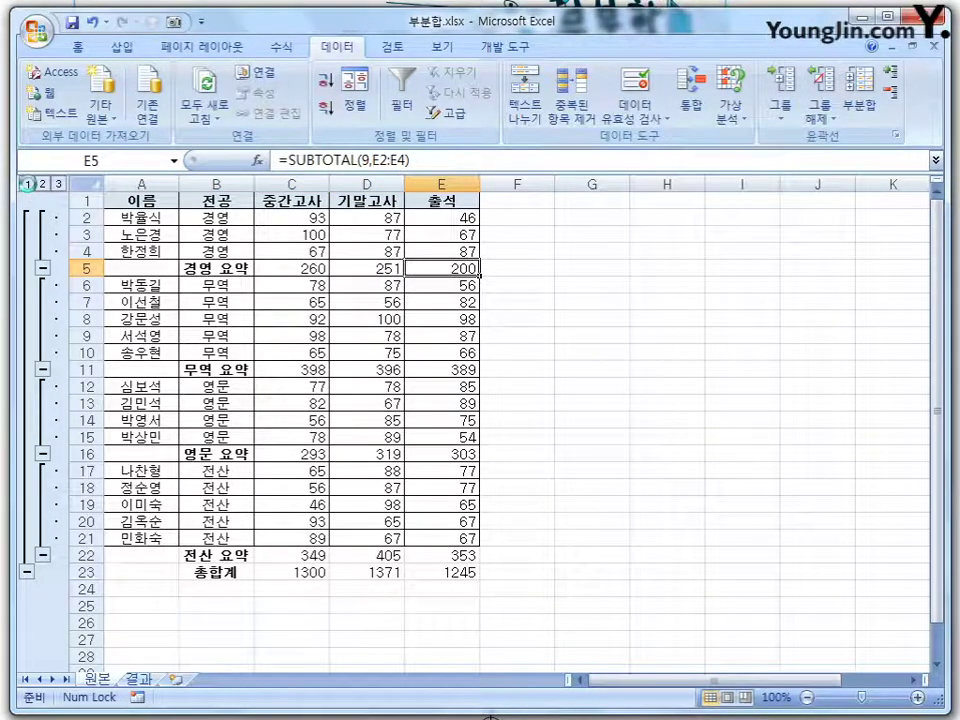
View the subtotaled table at outline levels 1, 2 and 3, ending with all detail rows shown
click(27, 184)
click(45, 185)
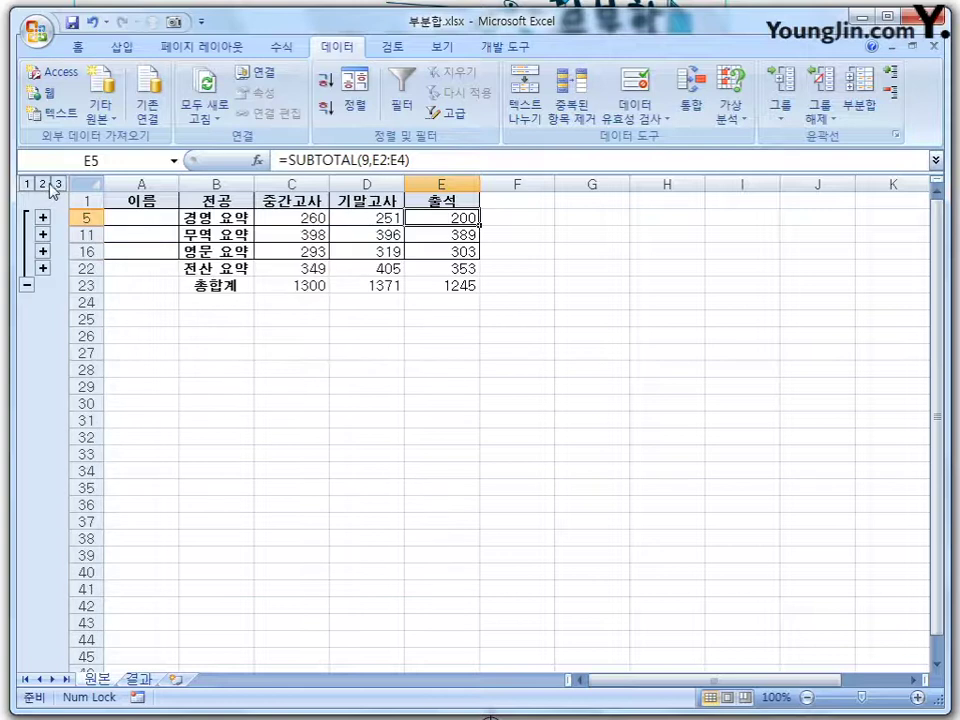
click(58, 185)
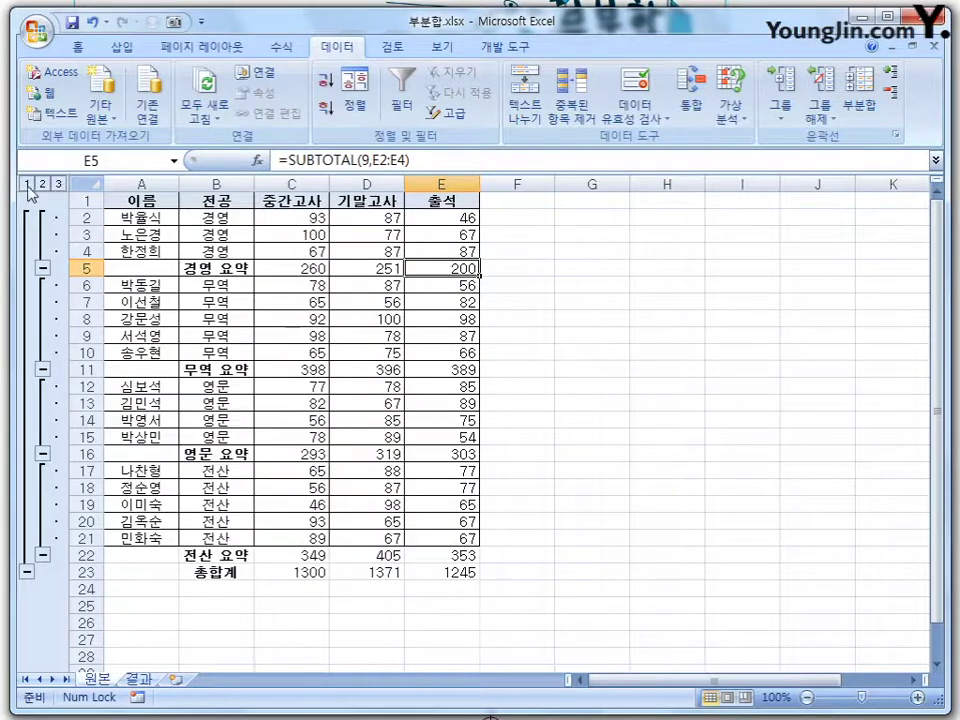
click(27, 184)
click(43, 185)
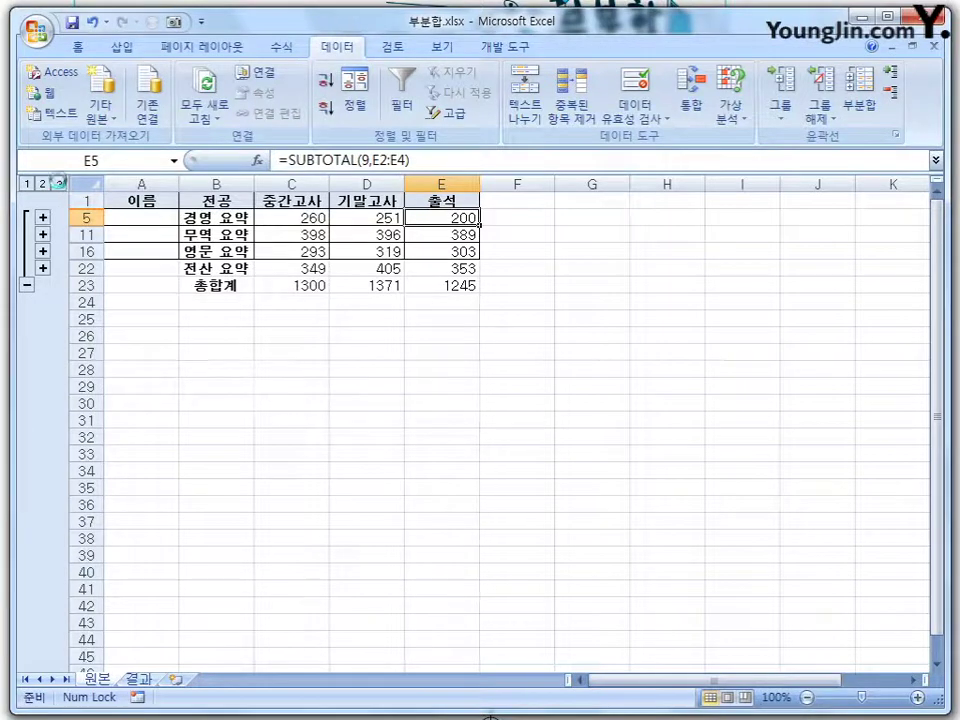
click(58, 184)
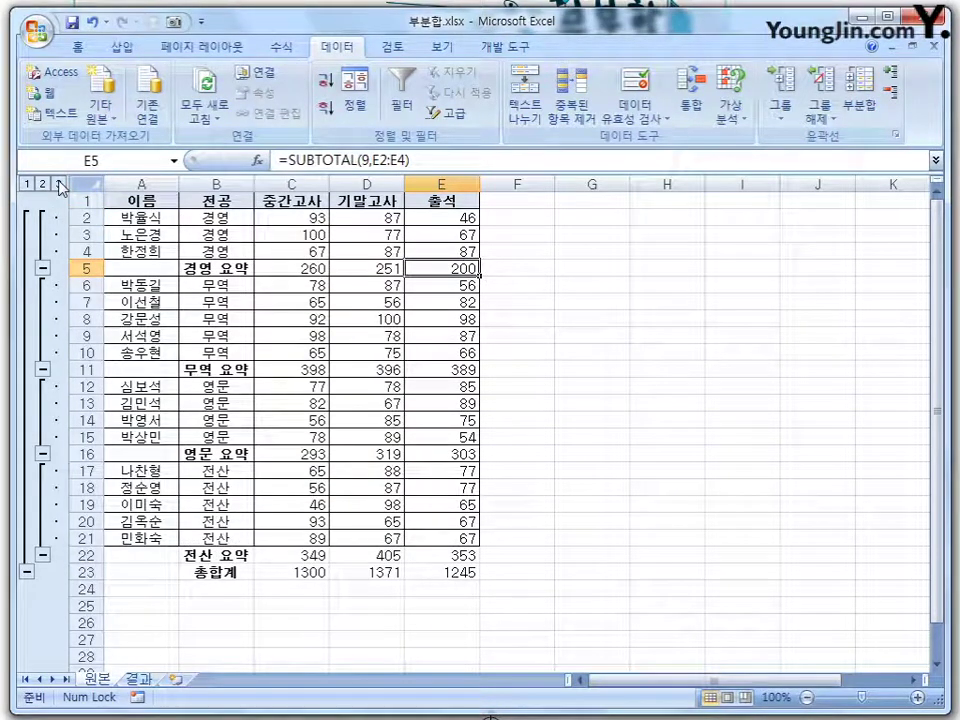
Collapse each 전공 group and the grand total group individually, and expand the outline back to full detail
click(42, 268)
click(42, 319)
click(42, 419)
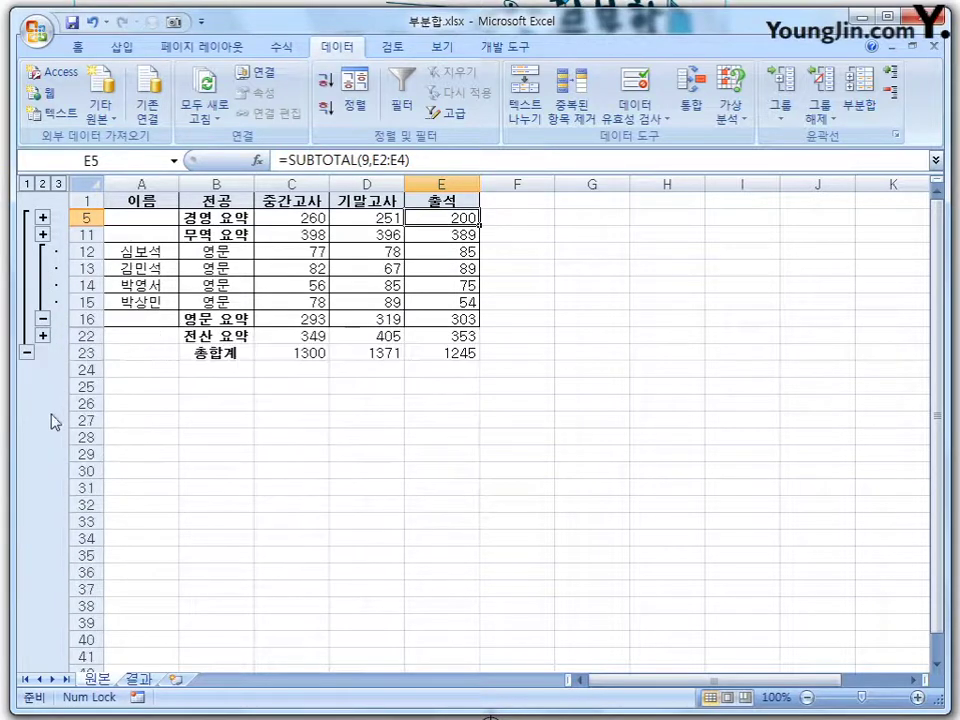
click(42, 319)
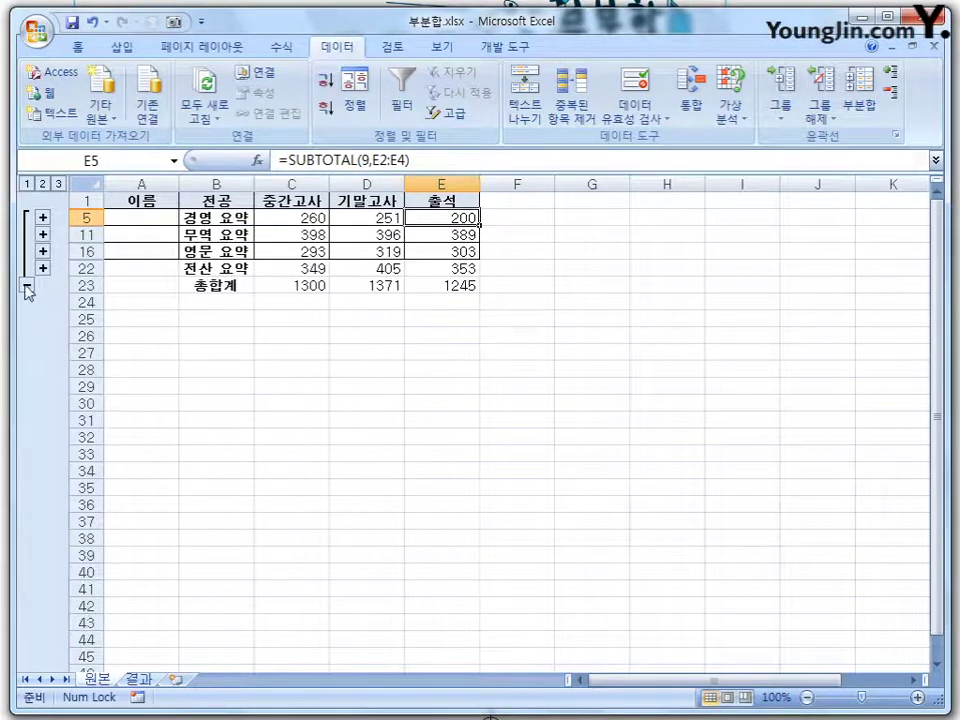
click(27, 287)
click(28, 212)
click(59, 184)
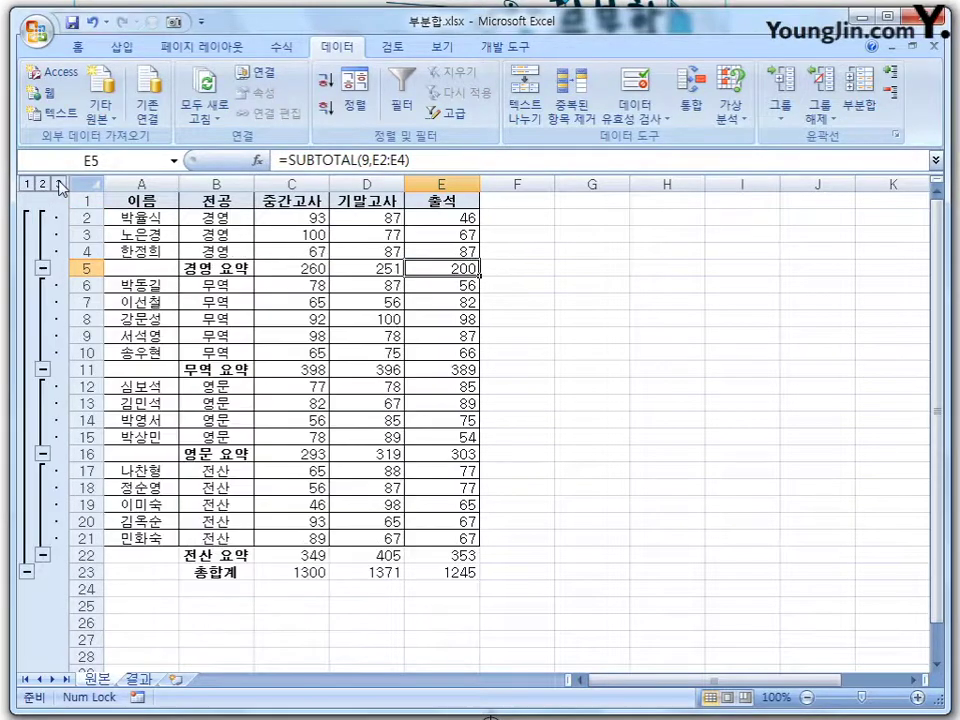
Remove all subtotals from the student table
click(287, 306)
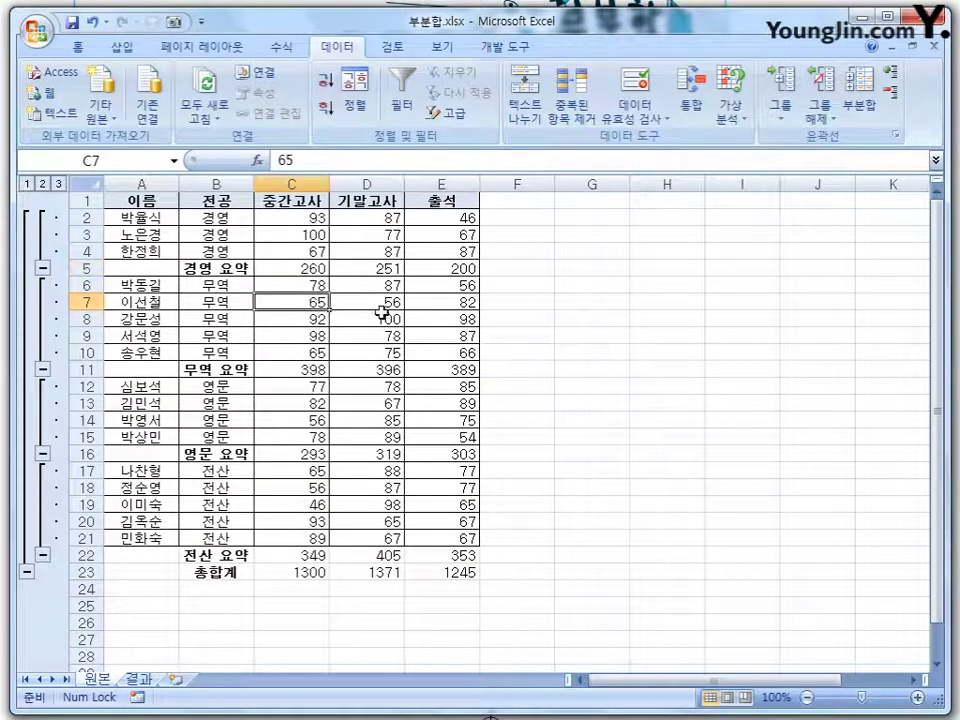
click(858, 106)
drag(602, 216, 673, 225)
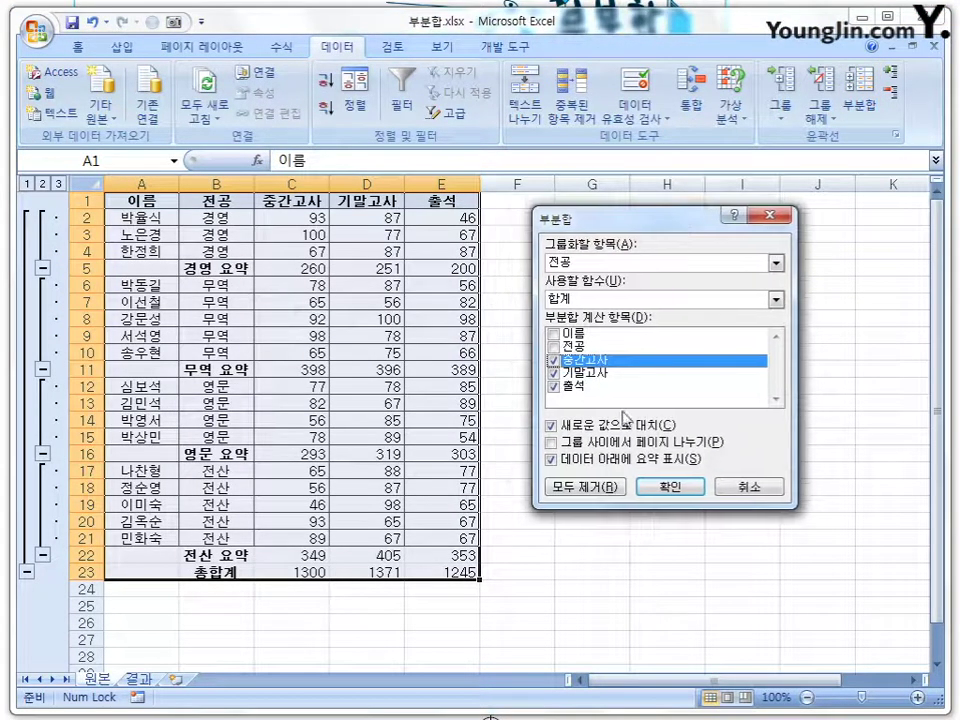
click(598, 488)
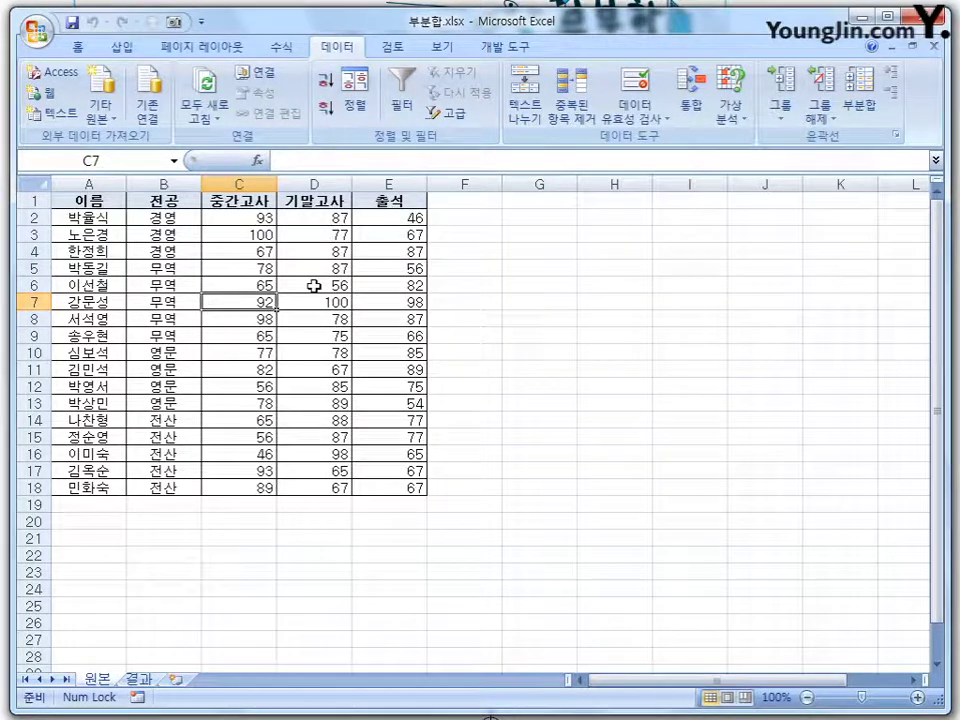
Reapply 합계 subtotals grouped by 전공 for 중간고사, 기말고사 and 출석
click(861, 106)
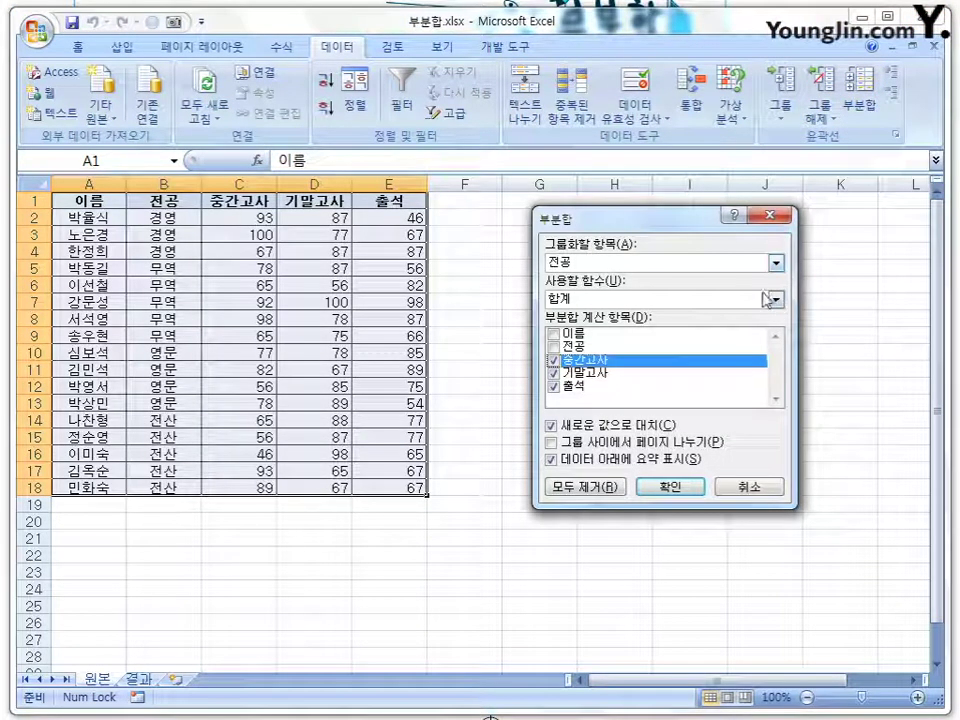
click(686, 489)
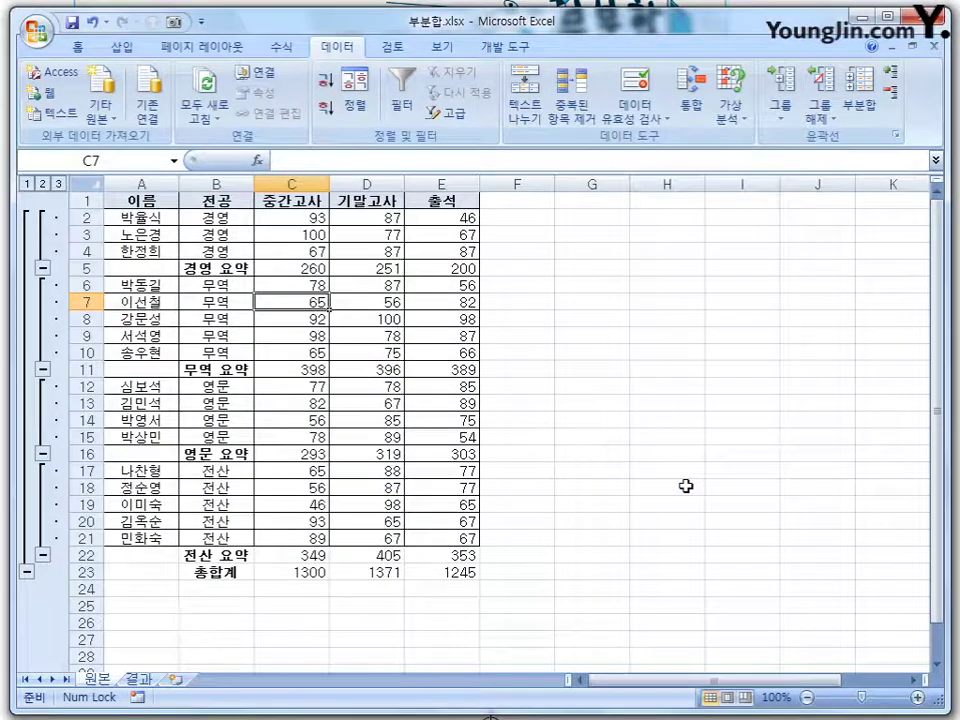
Add 평균 subtotals per 전공 for 중간고사, 기말고사 and 출석 without replacing the existing 합계 subtotals
click(862, 97)
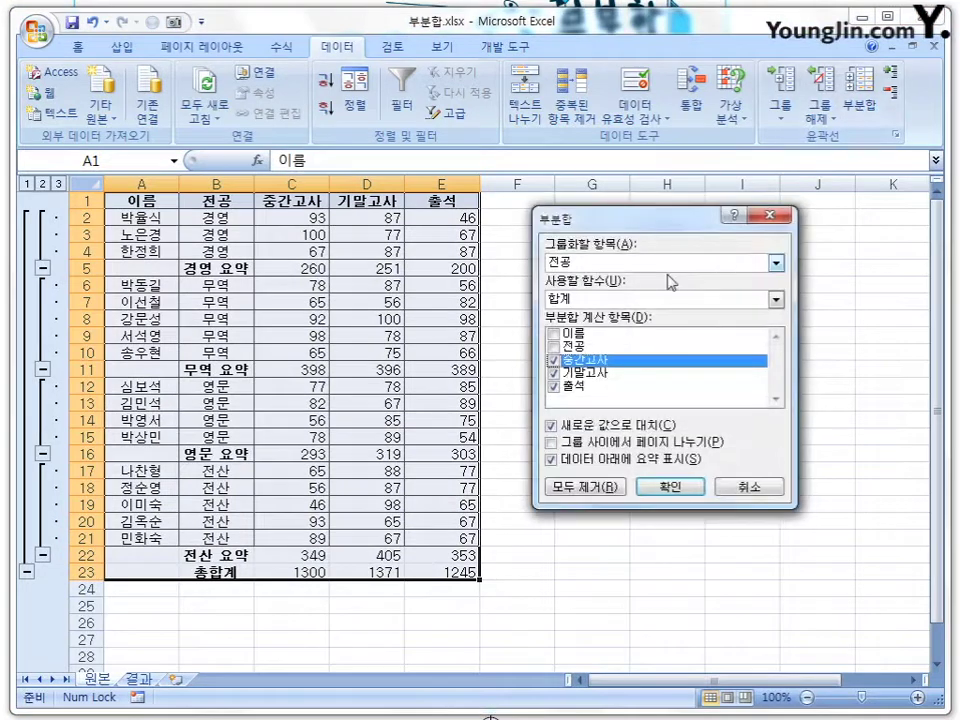
click(776, 299)
click(566, 337)
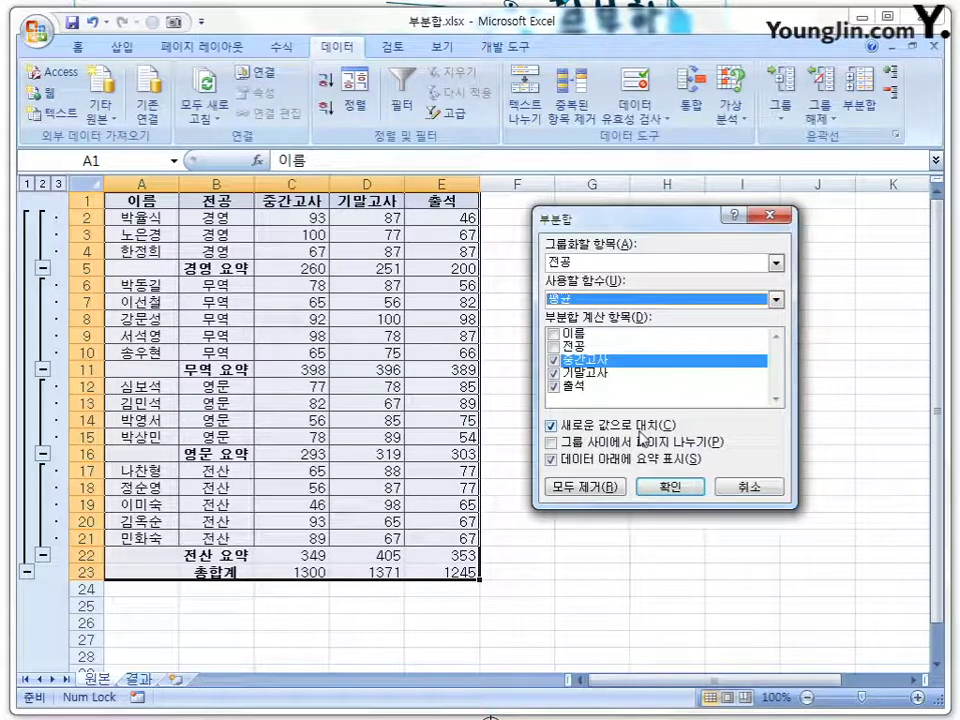
click(553, 426)
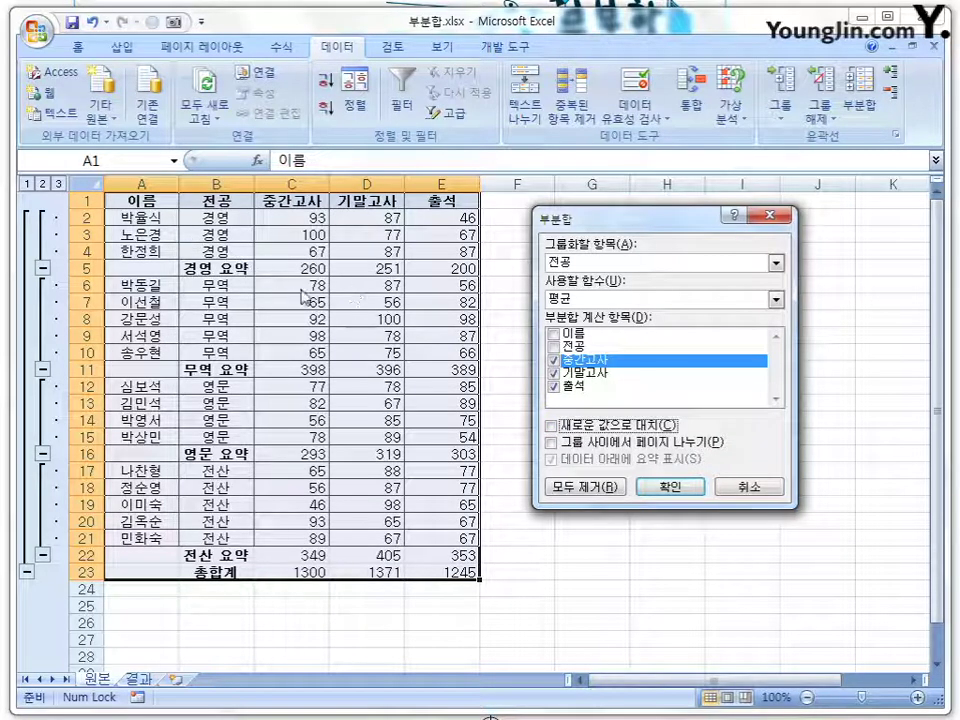
click(670, 486)
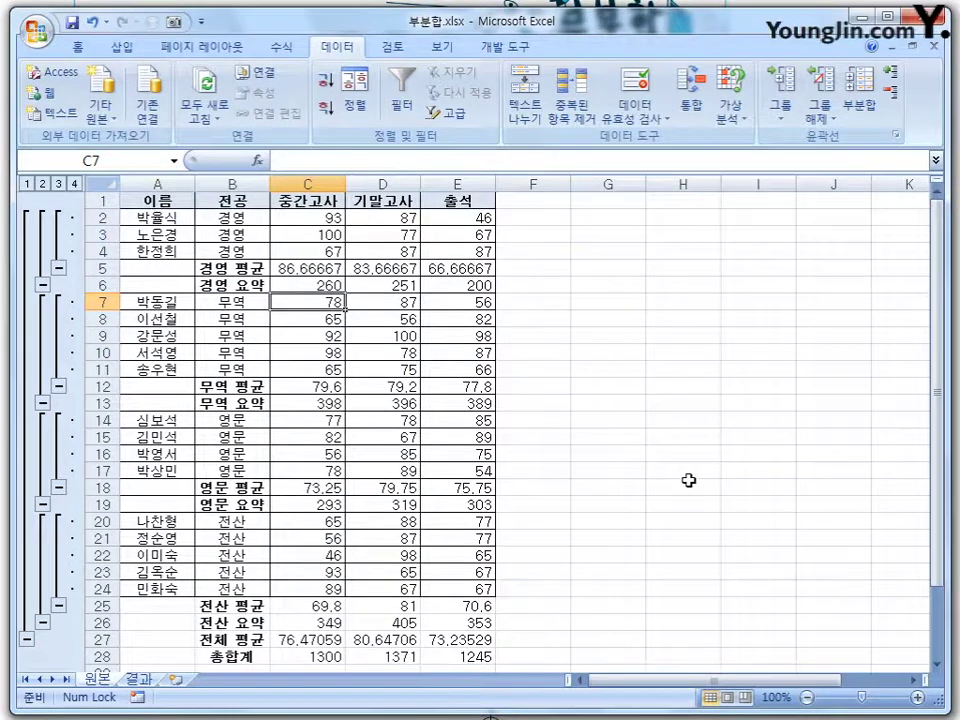
click(857, 105)
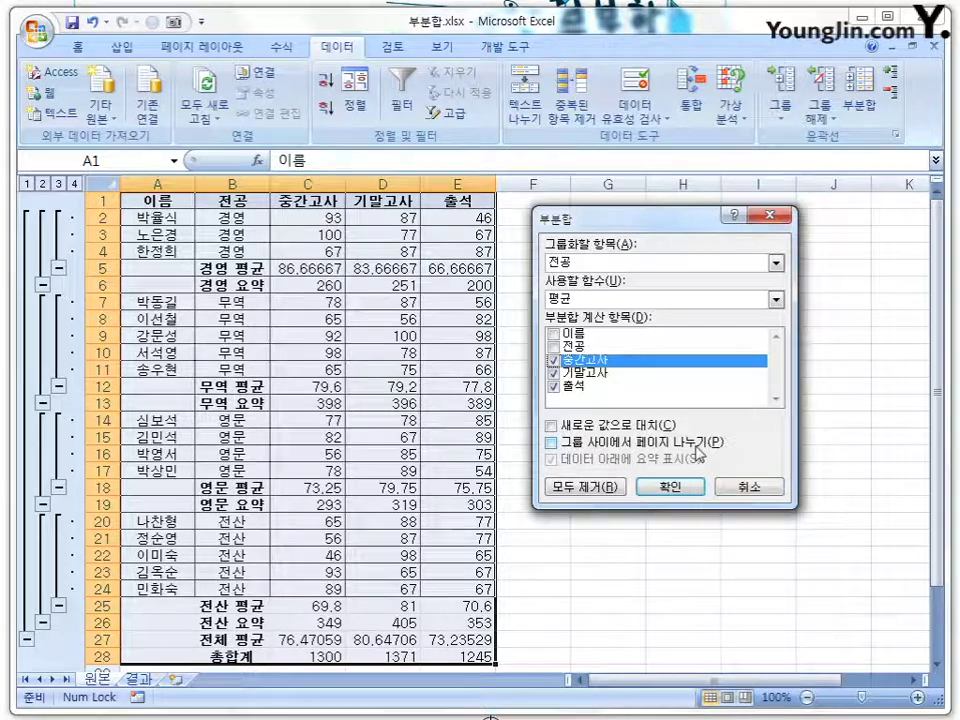
click(613, 426)
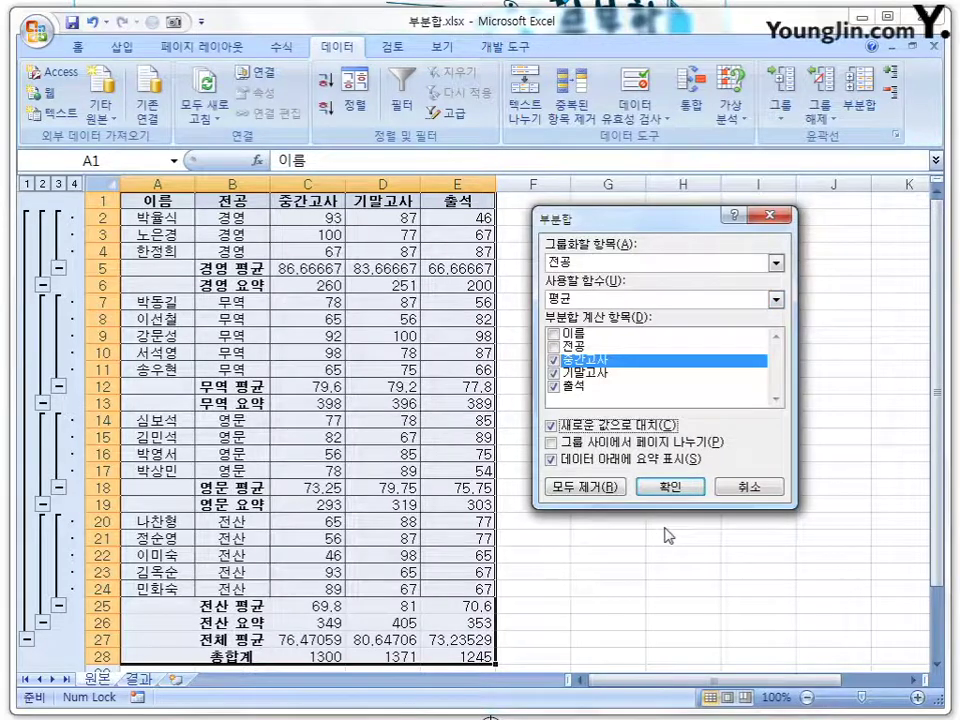
click(752, 488)
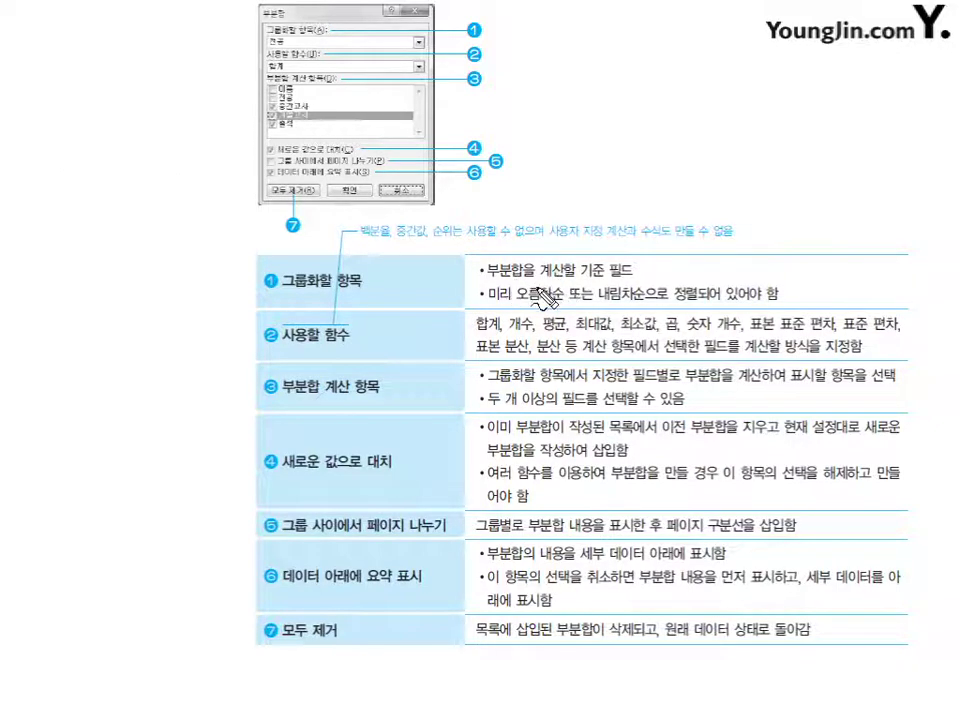
mouse_move(616, 258)
mouse_down()
mouse_move(612, 274)
mouse_move(620, 262)
mouse_up()
mouse_move(684, 280)
mouse_down()
mouse_move(671, 287)
mouse_move(698, 292)
mouse_up()
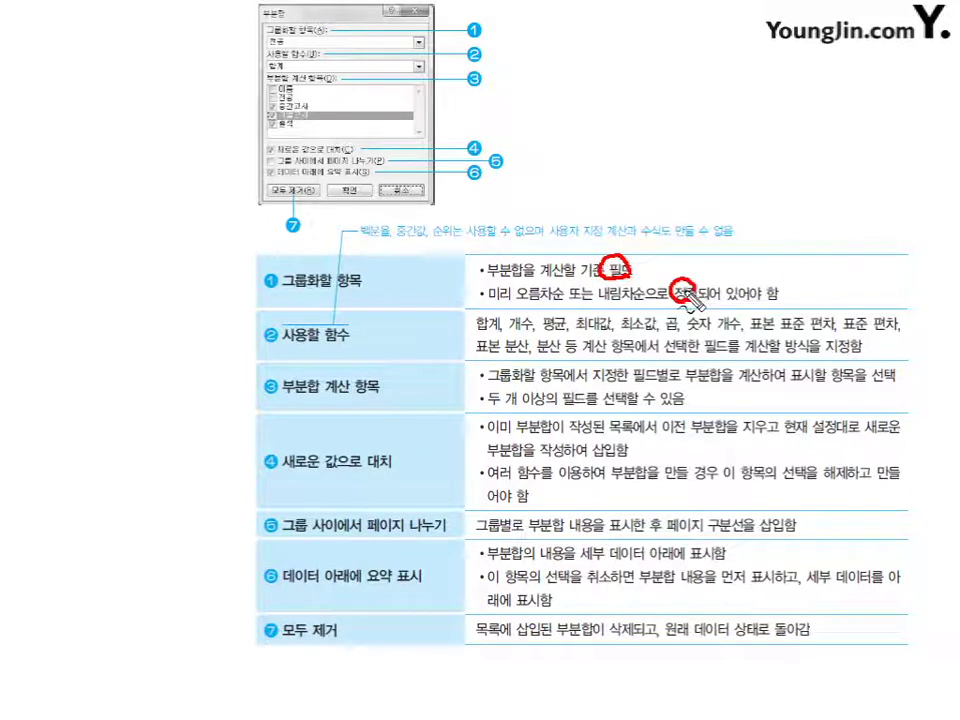
drag(286, 348, 331, 349)
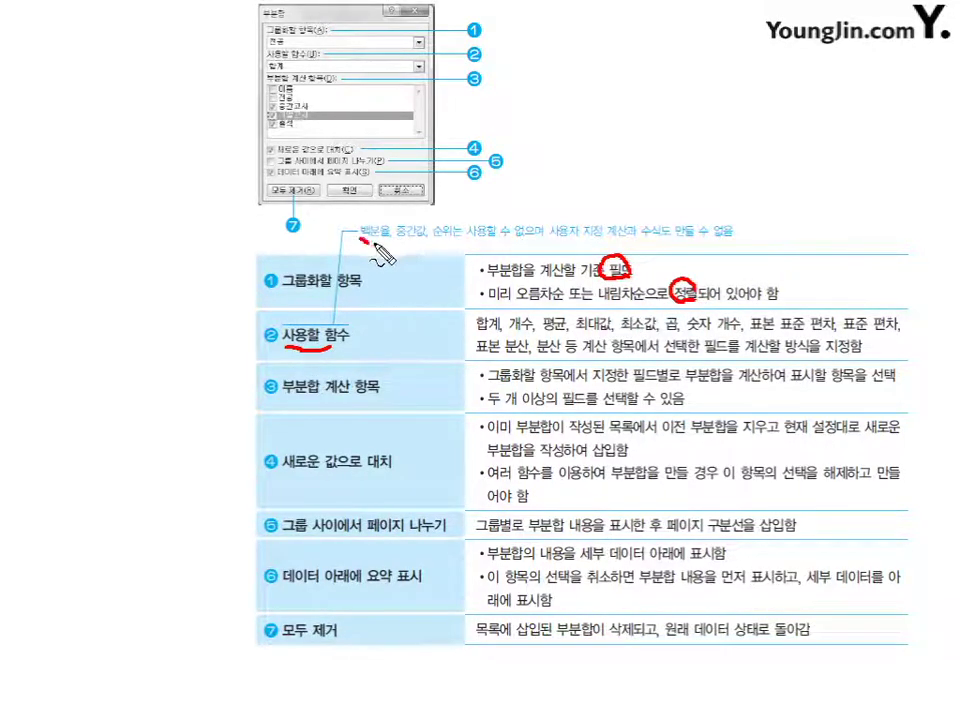
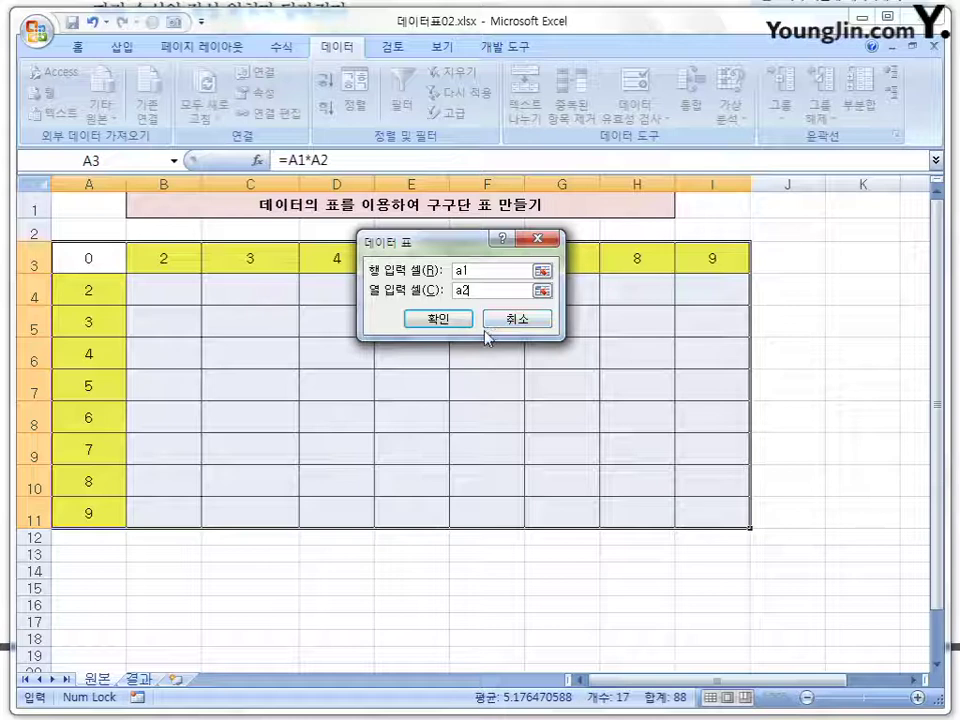
Fill the multiplication grid A3:I11 as a data table with row input cell A1 and column input cell A2
click(438, 319)
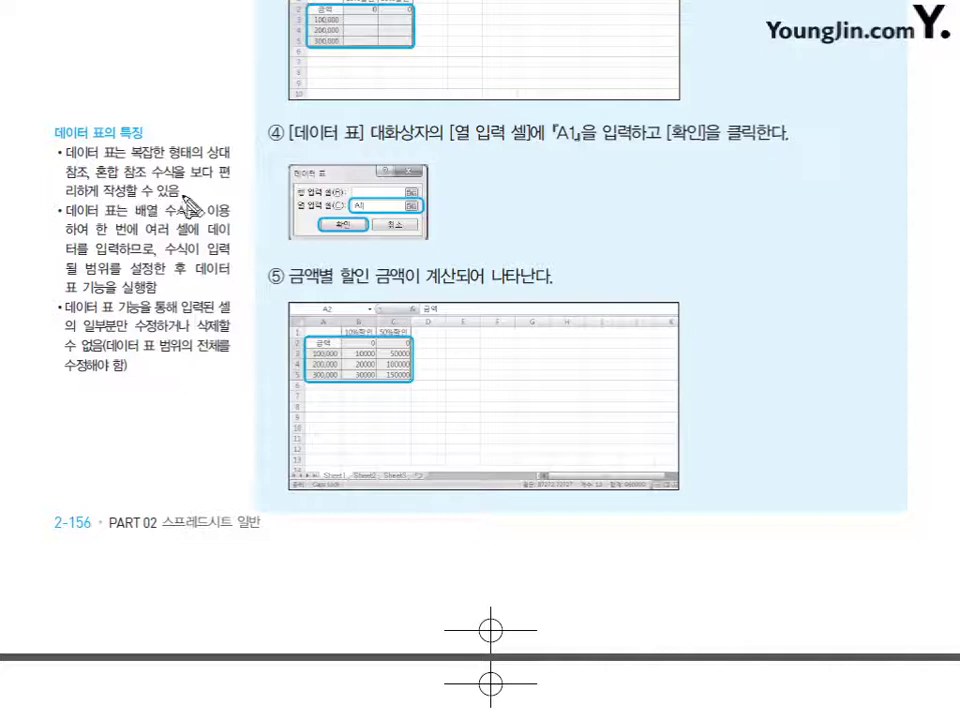
mouse_move(226, 140)
mouse_down()
mouse_move(239, 162)
mouse_move(232, 186)
mouse_up()
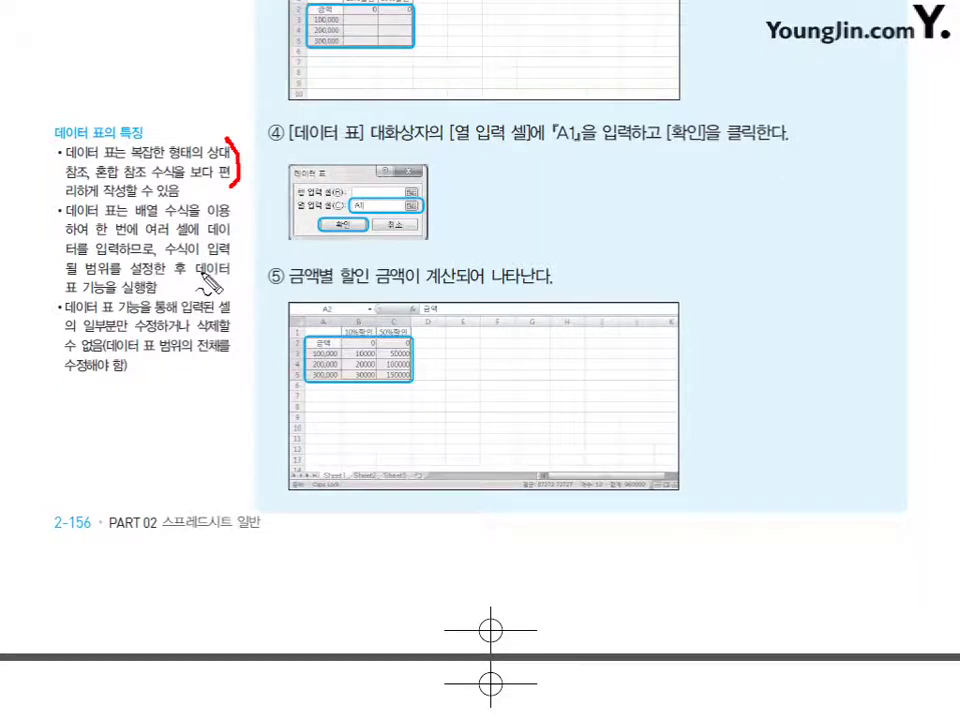
mouse_move(226, 205)
mouse_down()
mouse_move(242, 222)
mouse_move(234, 275)
mouse_up()
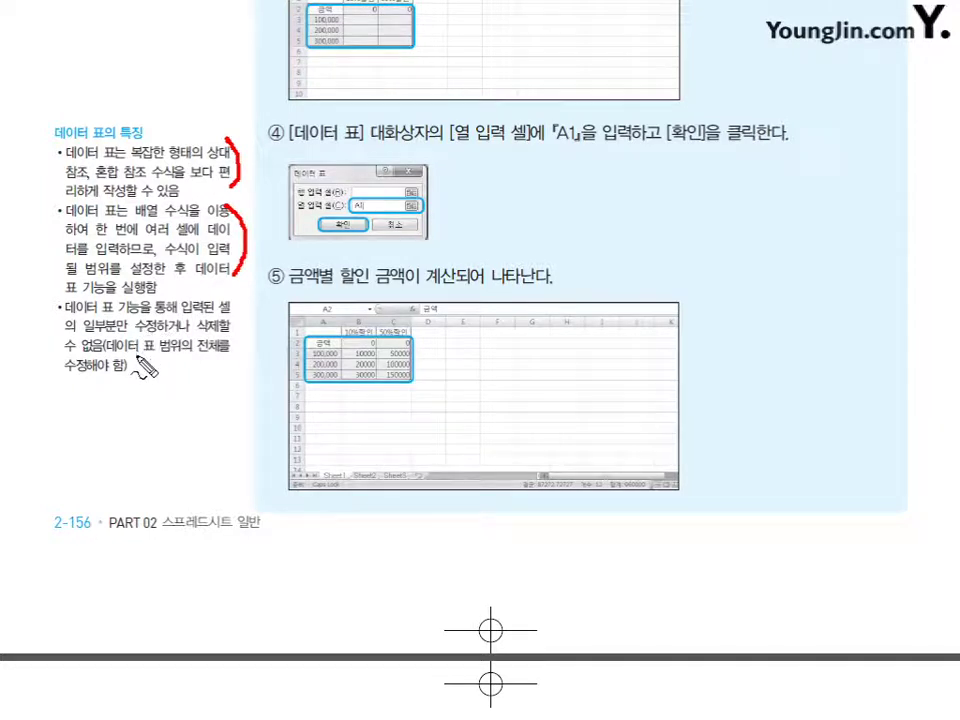
drag(228, 302, 240, 353)
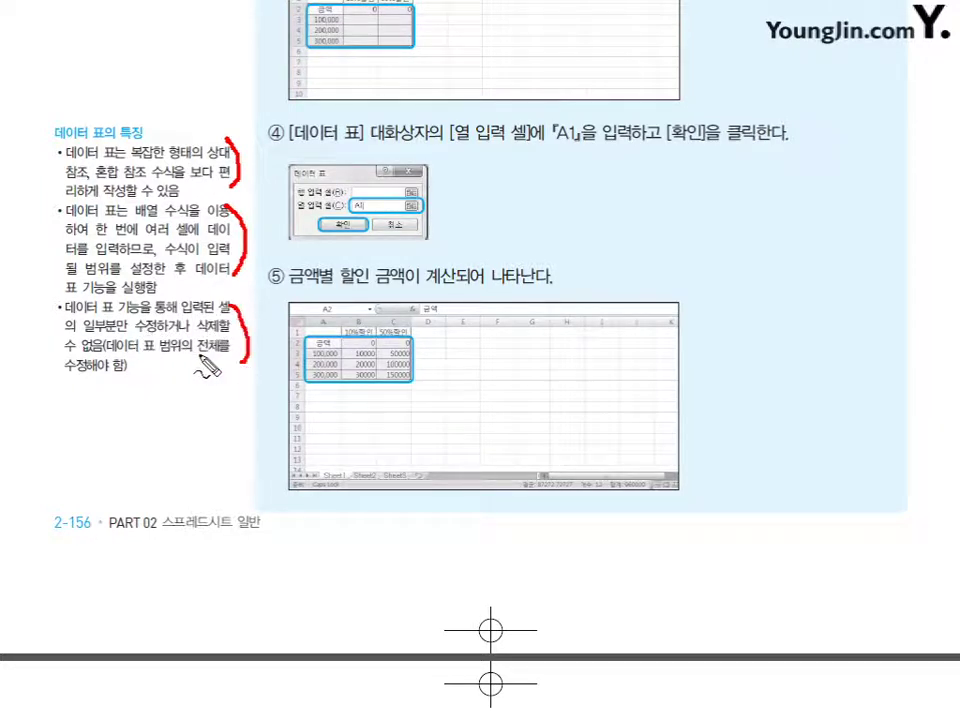
drag(115, 353, 222, 349)
drag(72, 374, 115, 370)
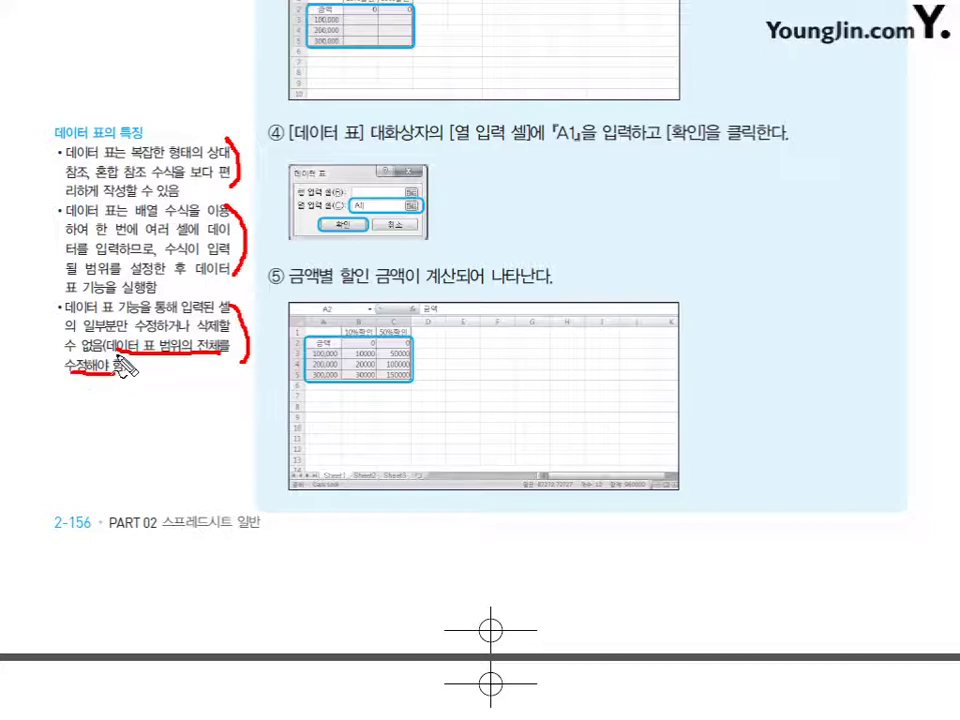
key(Escape)
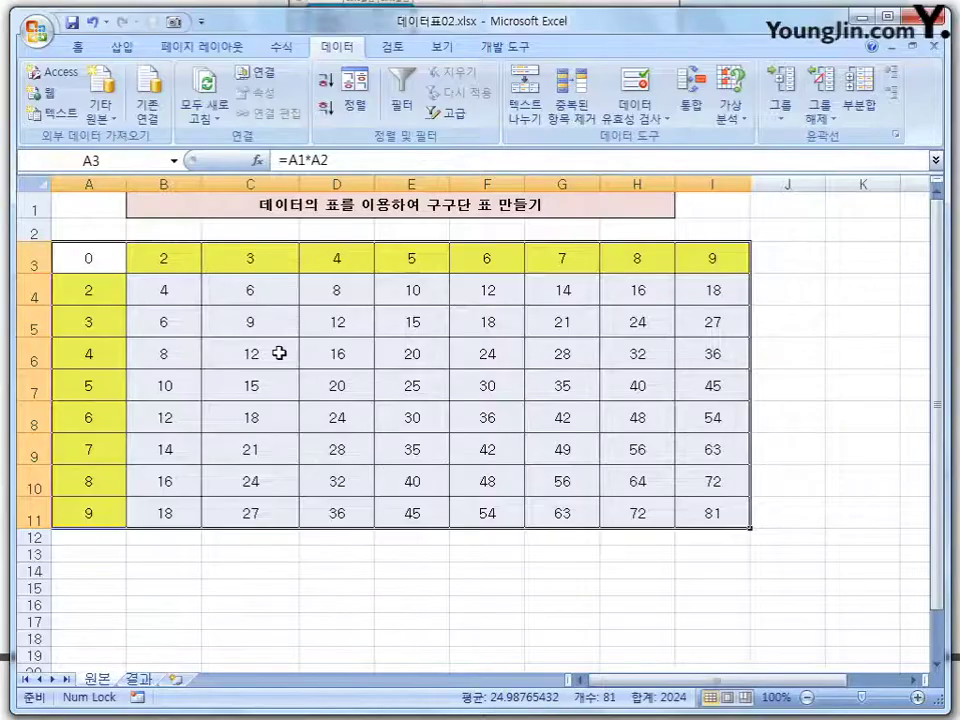
Try to delete only the range C6:E9 inside the data table
drag(279, 353, 429, 459)
key(Delete)
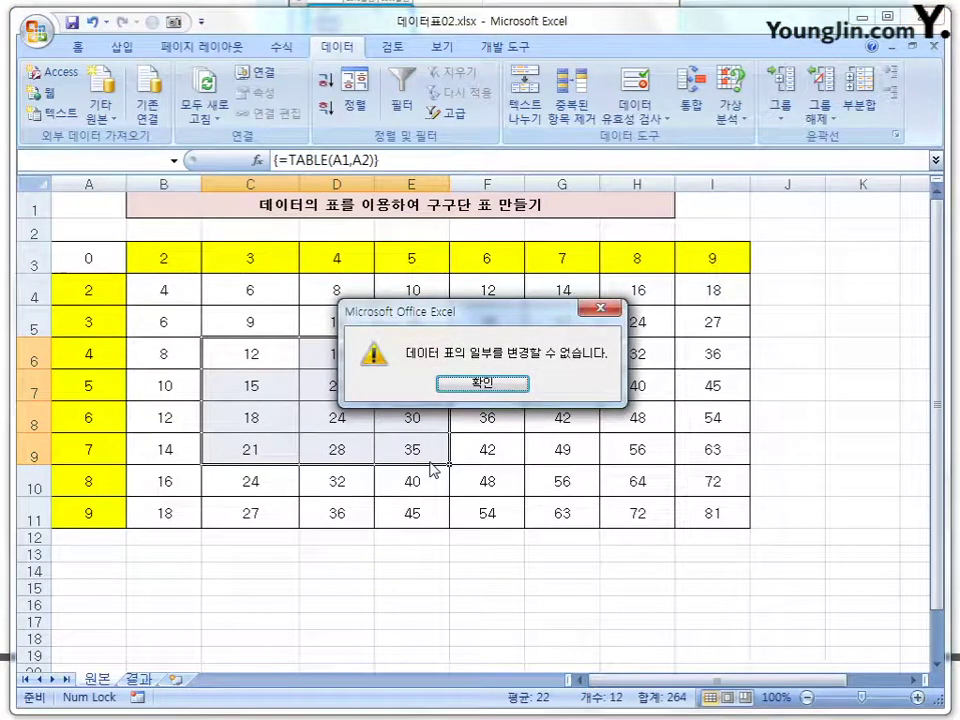
click(500, 389)
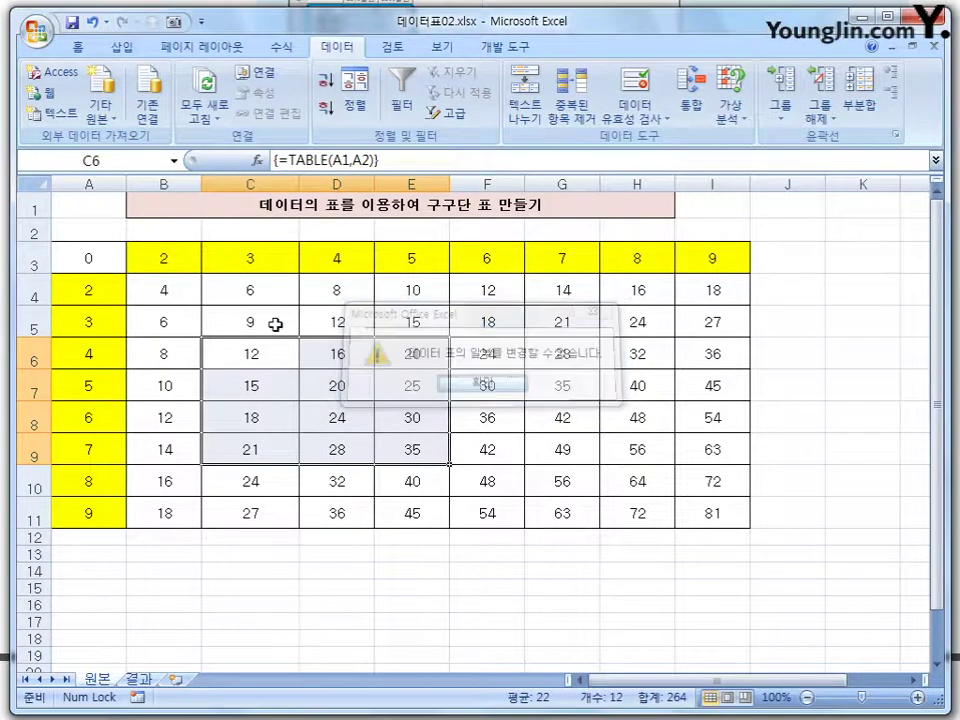
Delete the data table's entire result range B4:I11
drag(180, 296, 696, 516)
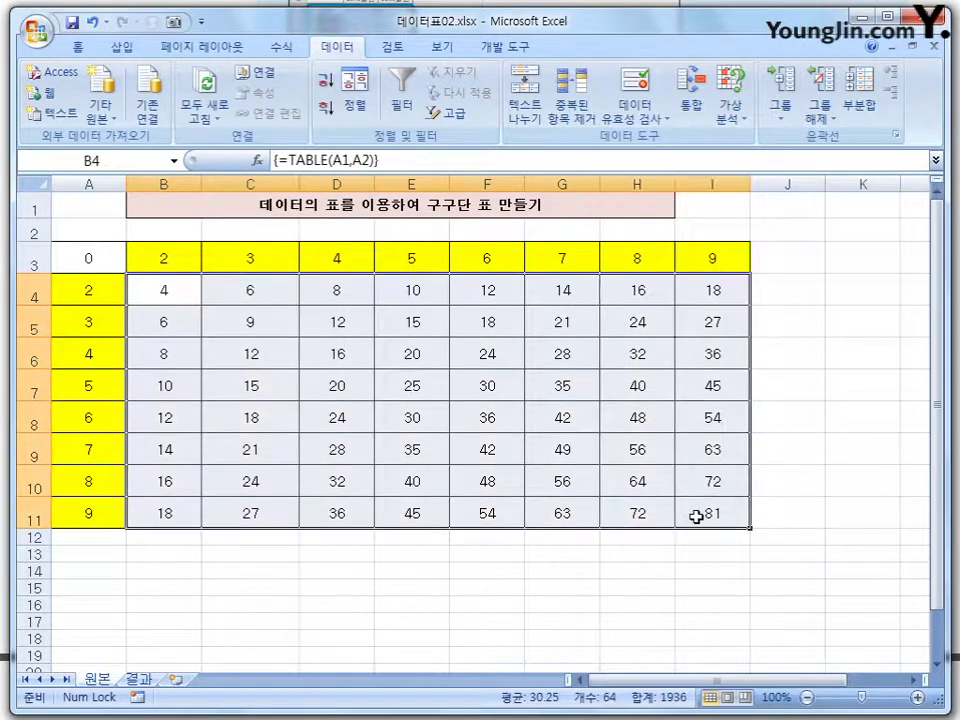
key(Delete)
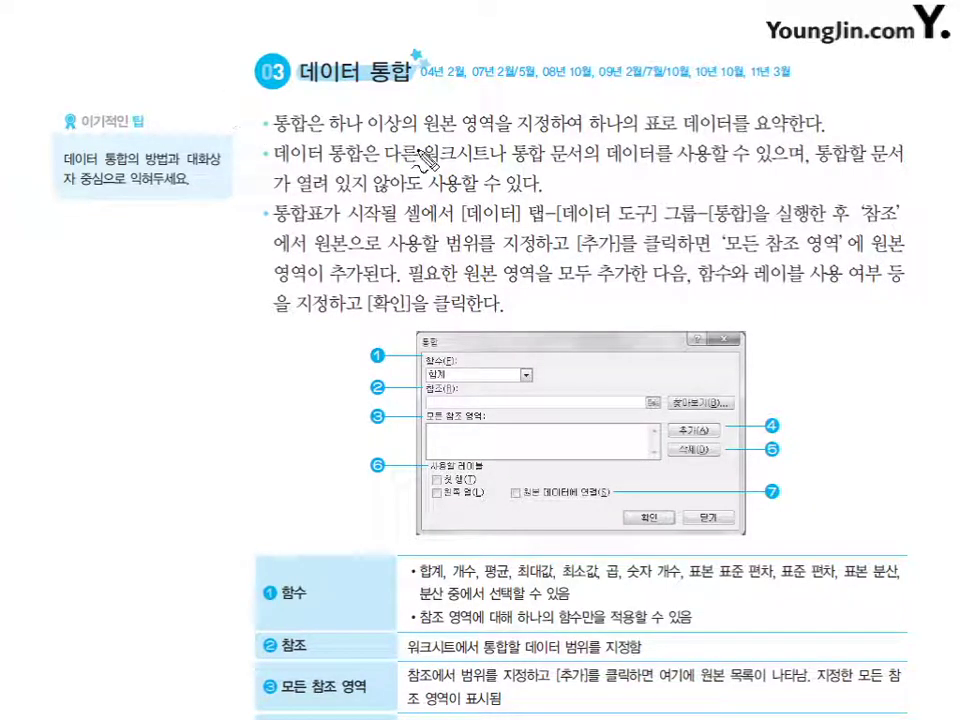
mouse_move(499, 130)
mouse_down()
mouse_move(440, 126)
mouse_move(488, 112)
mouse_move(536, 128)
mouse_move(660, 133)
mouse_move(668, 116)
mouse_move(746, 134)
mouse_move(790, 132)
mouse_up()
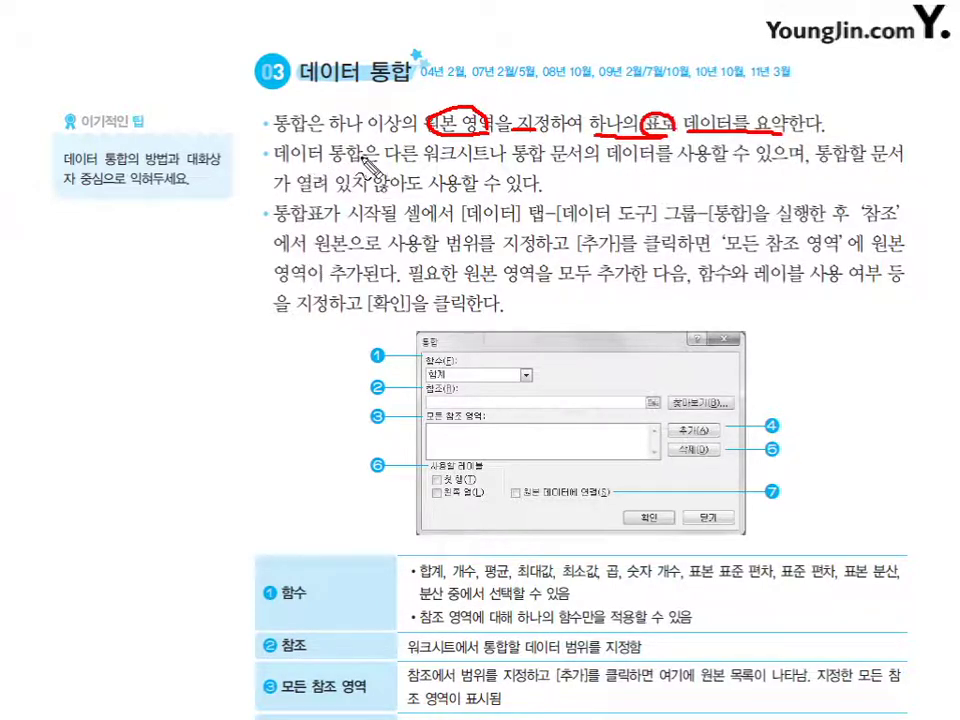
drag(386, 145, 375, 159)
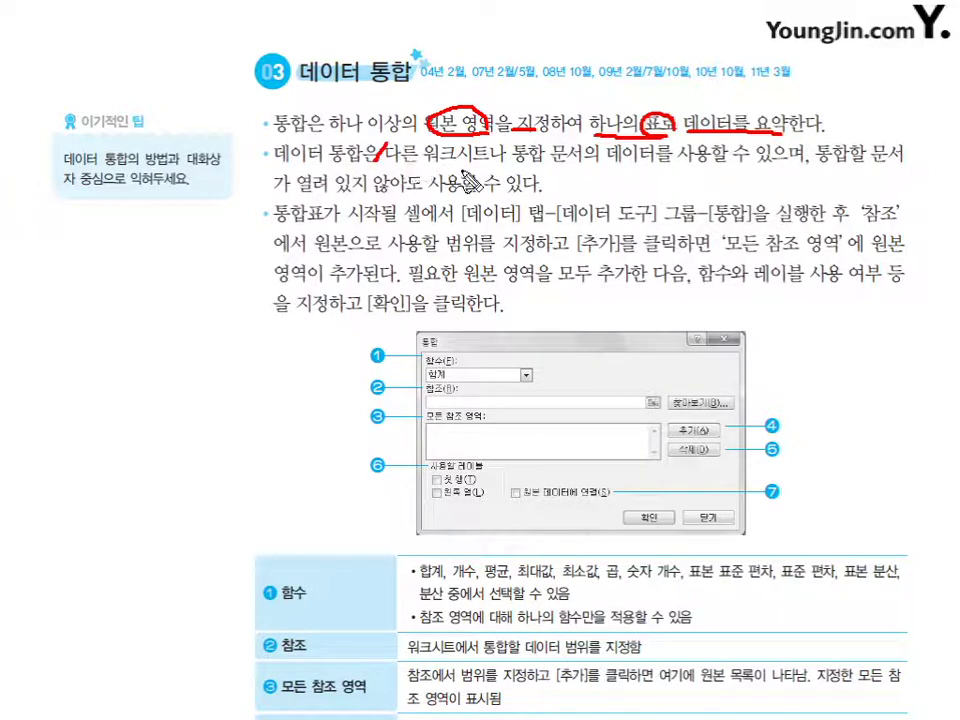
drag(800, 144, 791, 161)
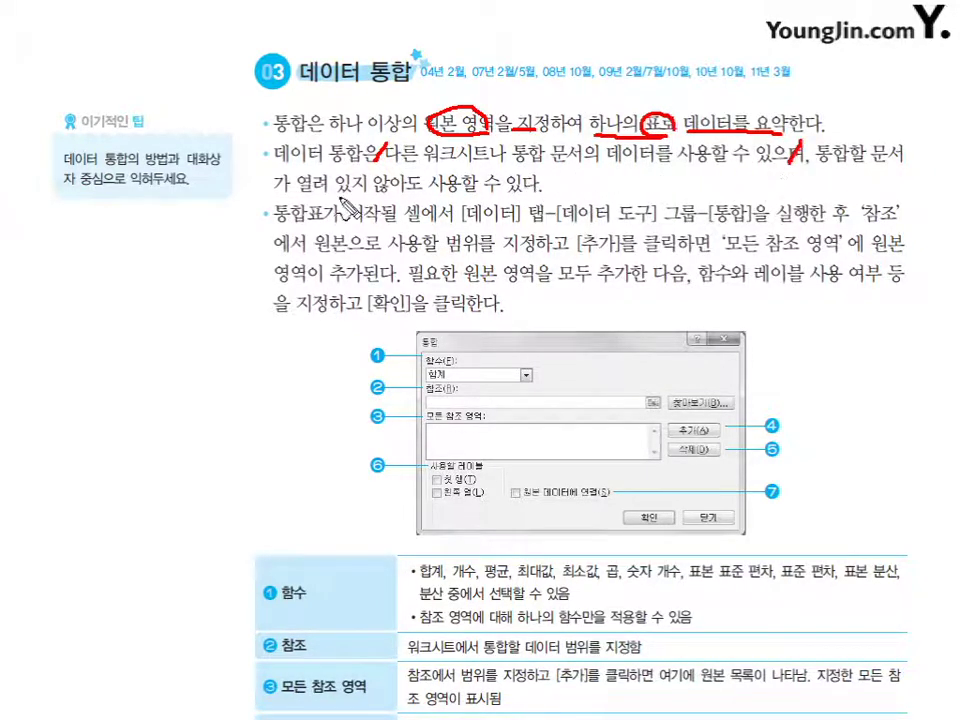
mouse_move(553, 180)
mouse_down()
mouse_move(561, 191)
mouse_move(552, 180)
mouse_move(547, 207)
mouse_up()
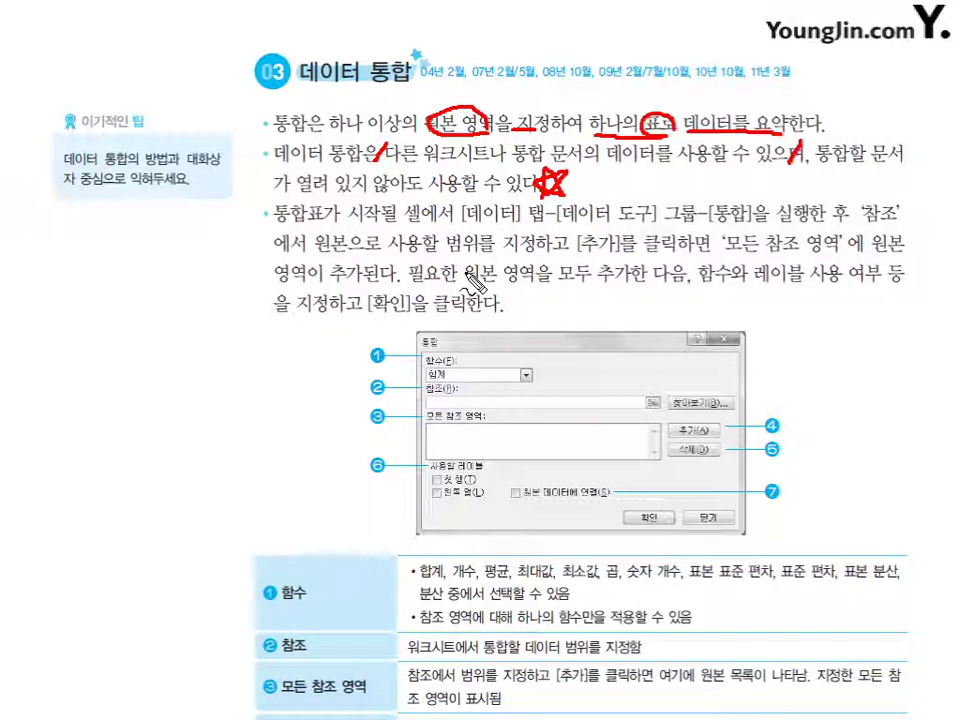
key(Escape)
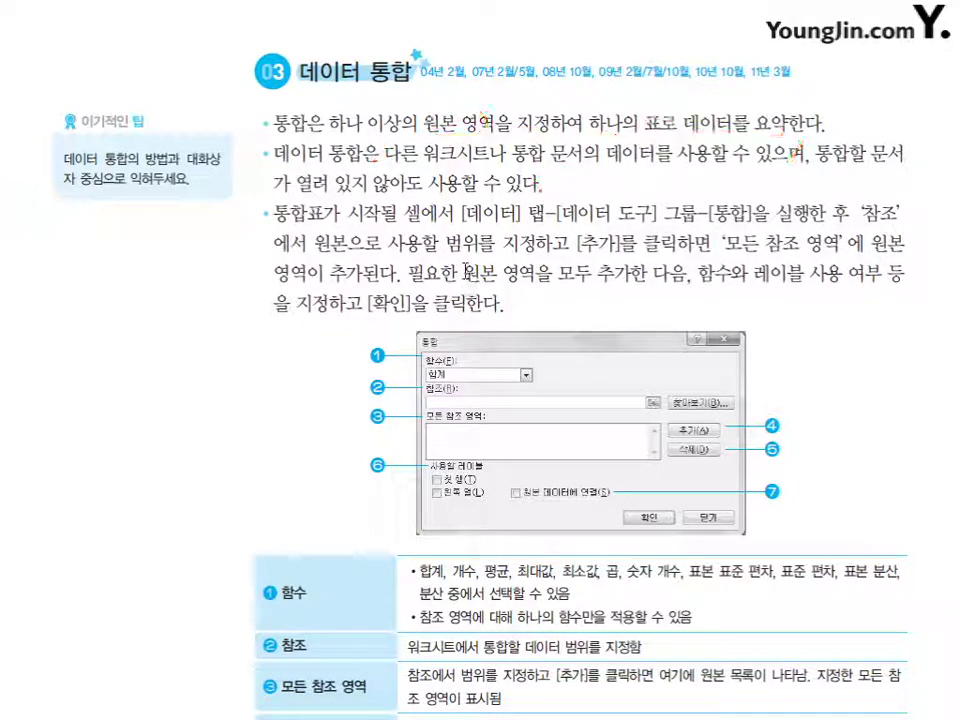
Switch to Excel's 데이터통합.xlsx workbook and examine the headings and first-row scores of the 중간고사 and 기말고사 tables
key(alt+Tab)
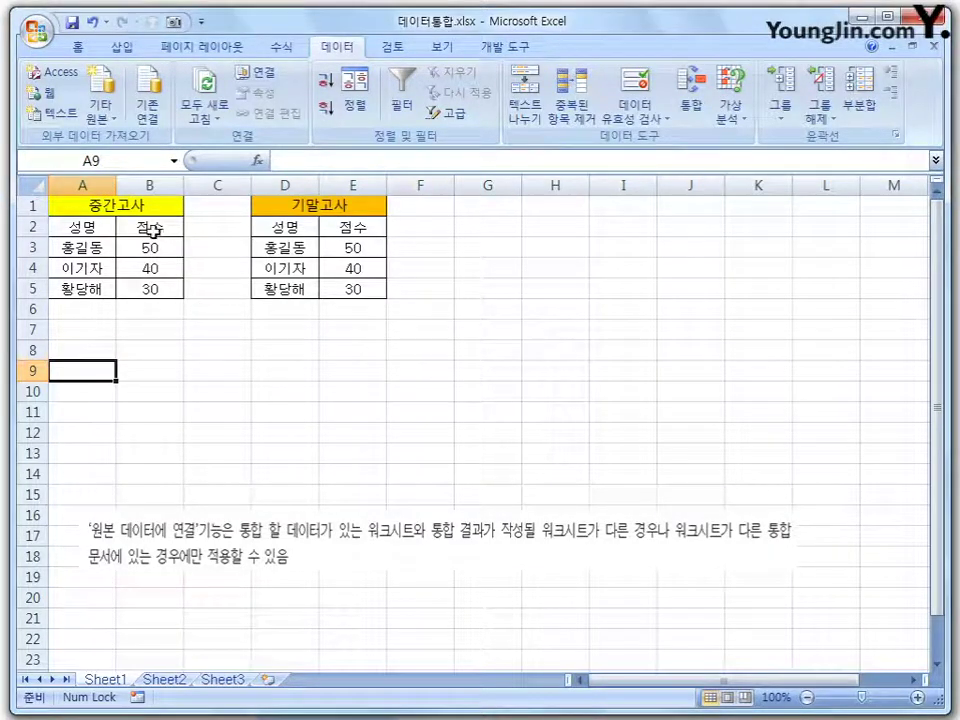
click(177, 213)
click(150, 227)
click(330, 206)
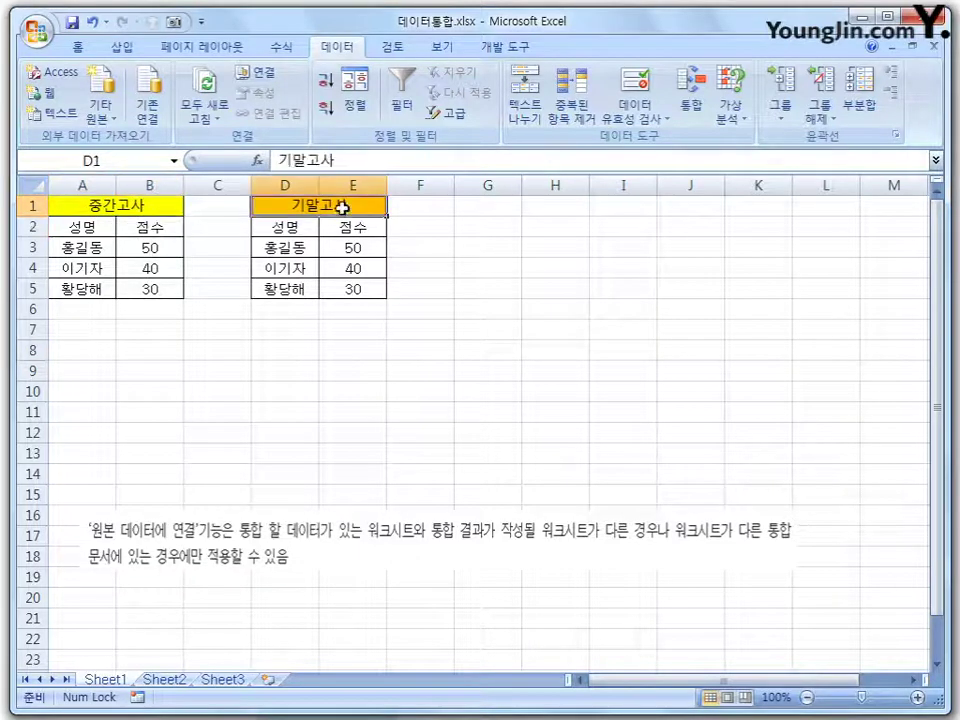
click(290, 228)
click(377, 233)
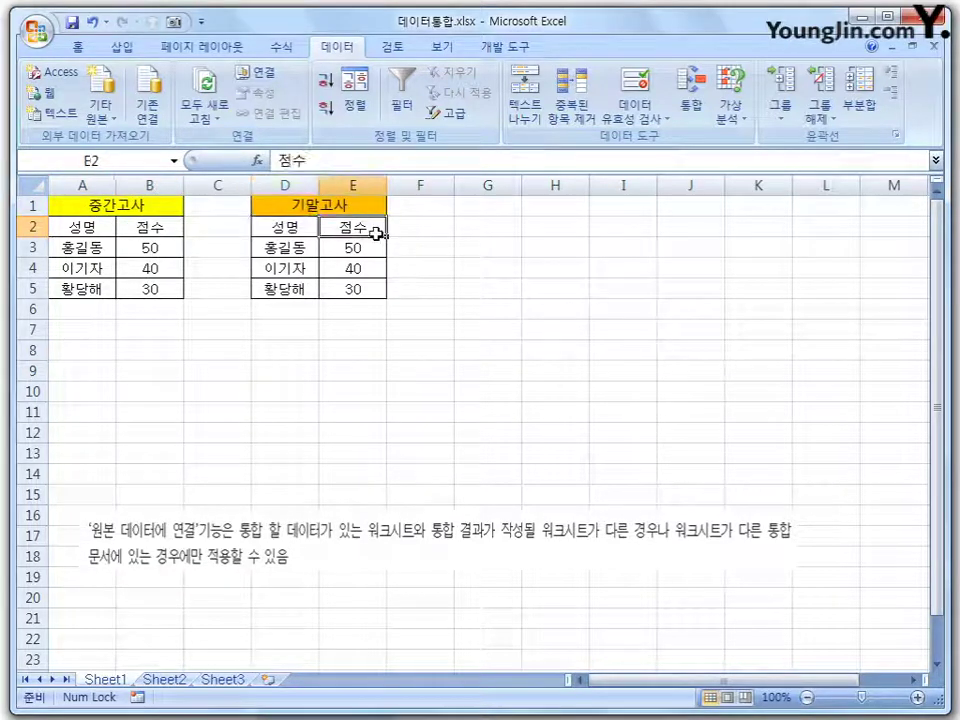
click(152, 253)
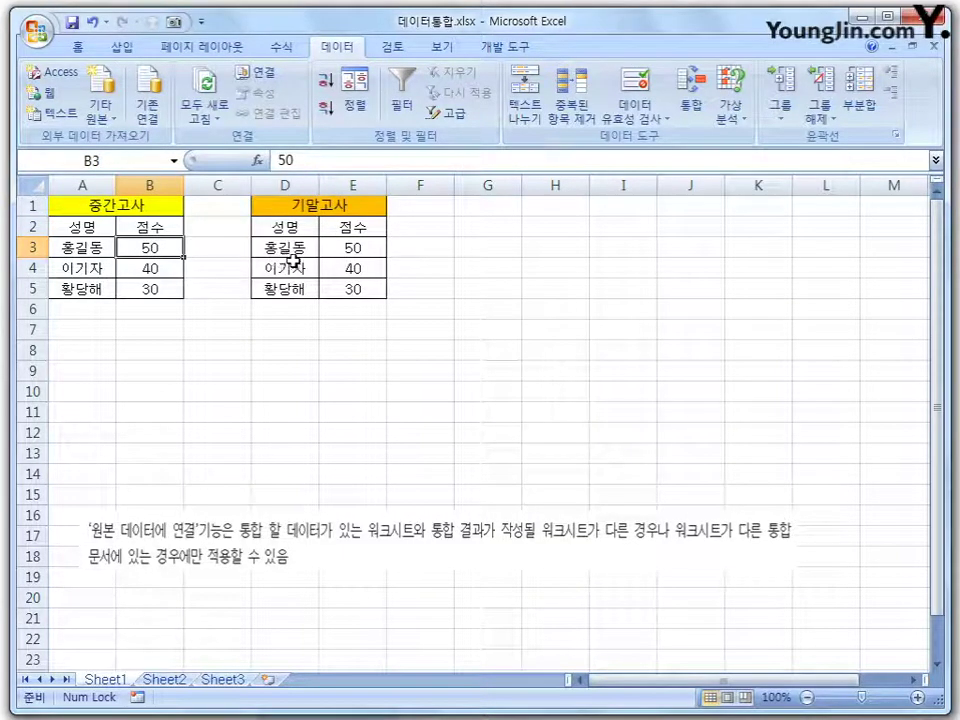
click(352, 250)
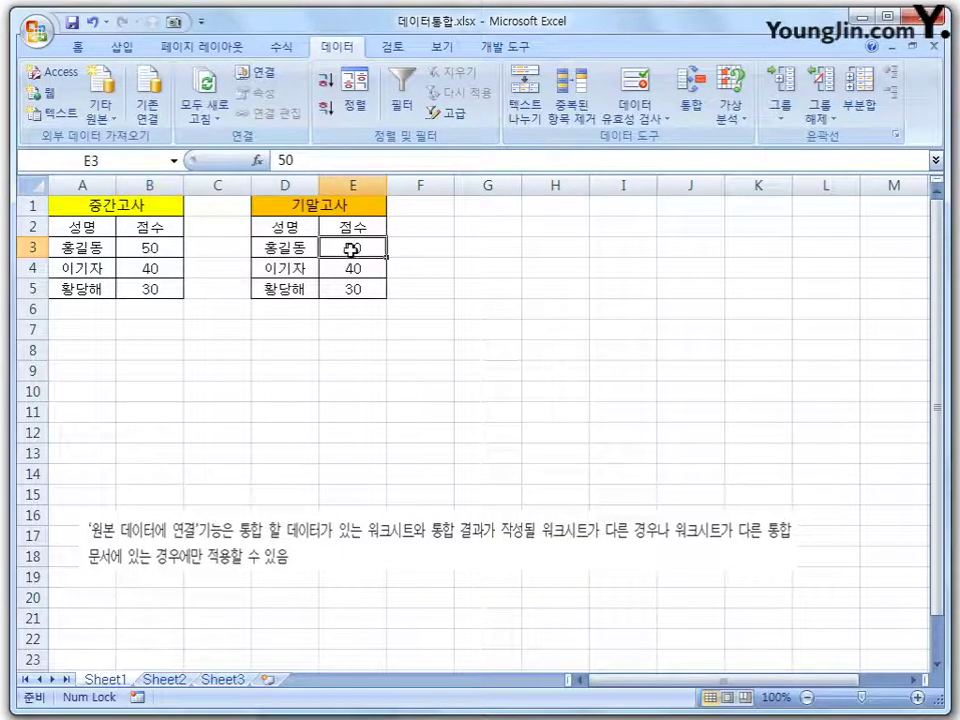
click(100, 249)
click(157, 251)
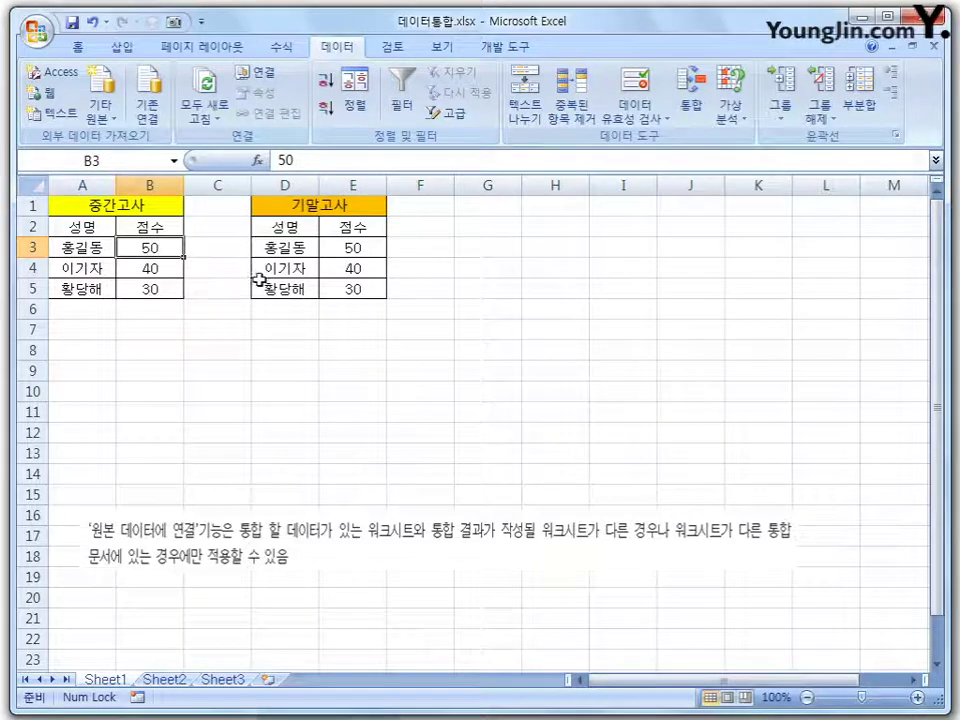
click(366, 250)
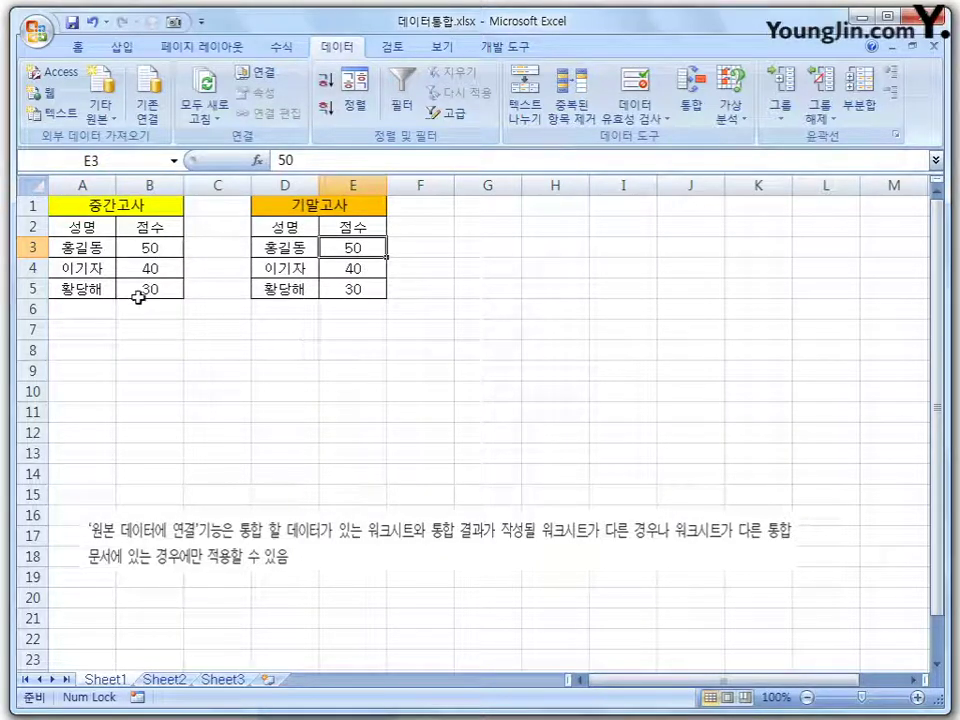
Compare the 성명 entries in A3:A5 and D3:D5, and check the 점수 heading of the 중간고사 table
click(98, 250)
click(98, 269)
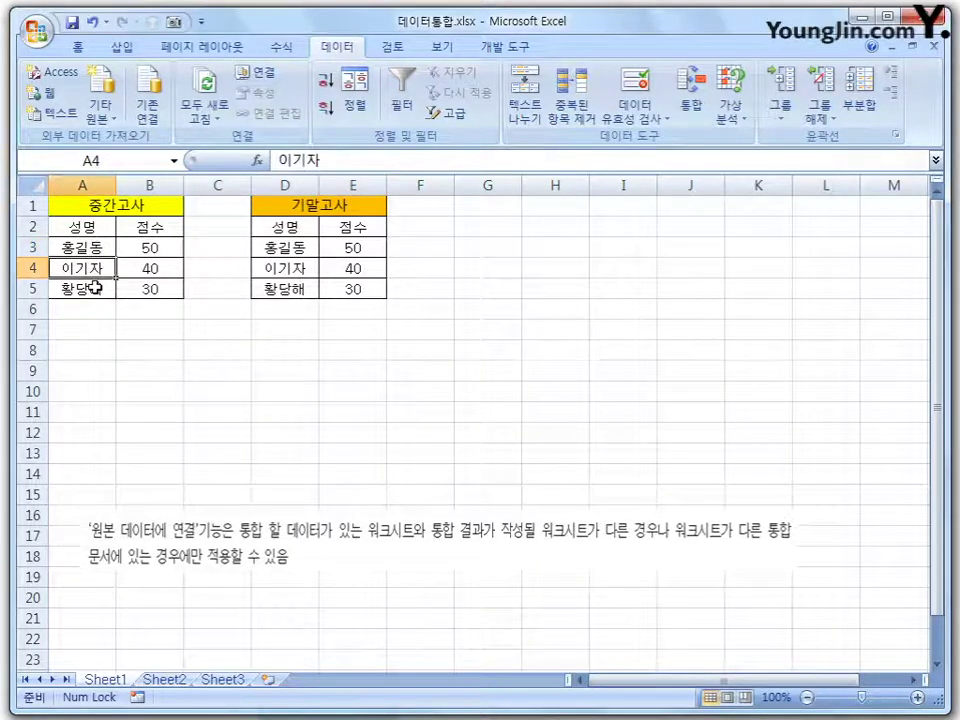
click(96, 288)
click(293, 248)
click(292, 268)
click(291, 290)
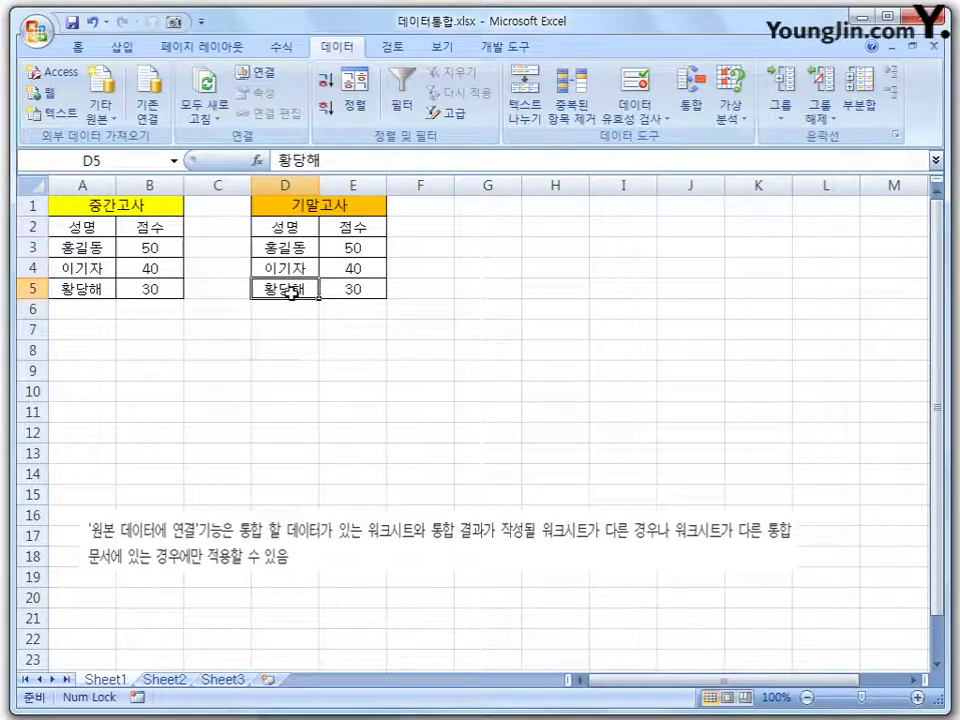
click(153, 227)
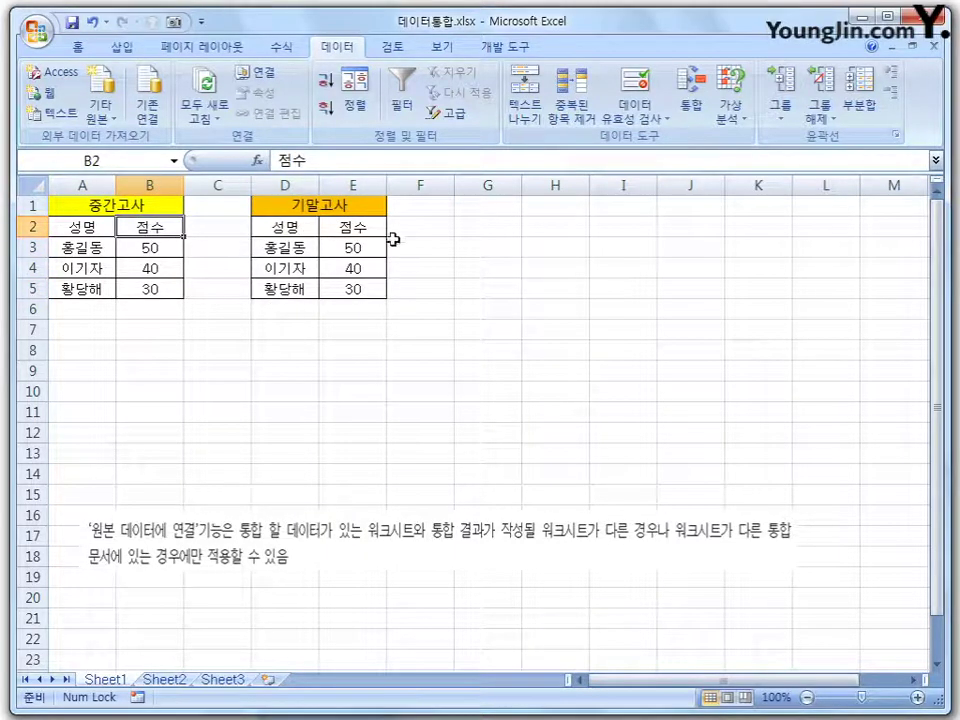
Start a consolidation at cell A8 and remove the existing references Sheet1!$A$1:$B$4 and Sheet1!$D$1:$E$4
click(100, 349)
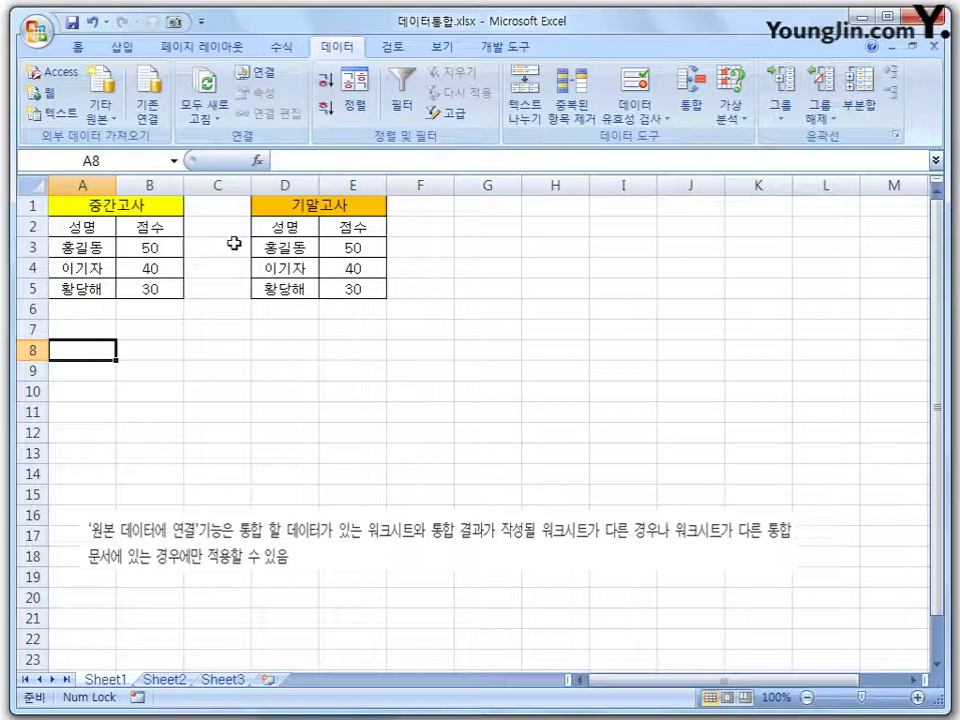
click(694, 106)
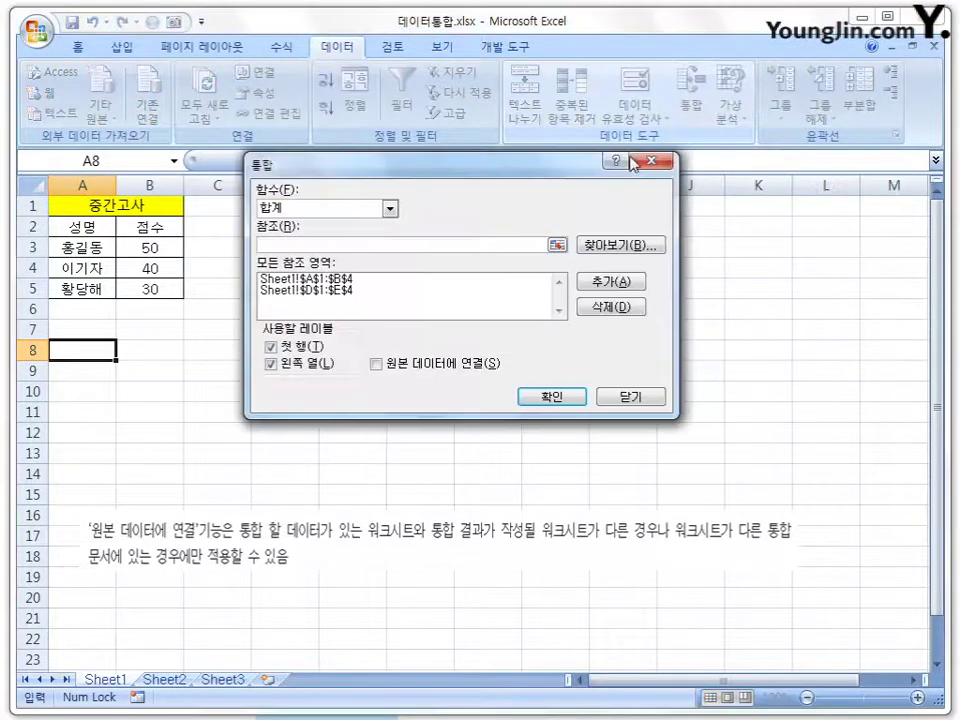
drag(547, 165, 704, 223)
click(505, 338)
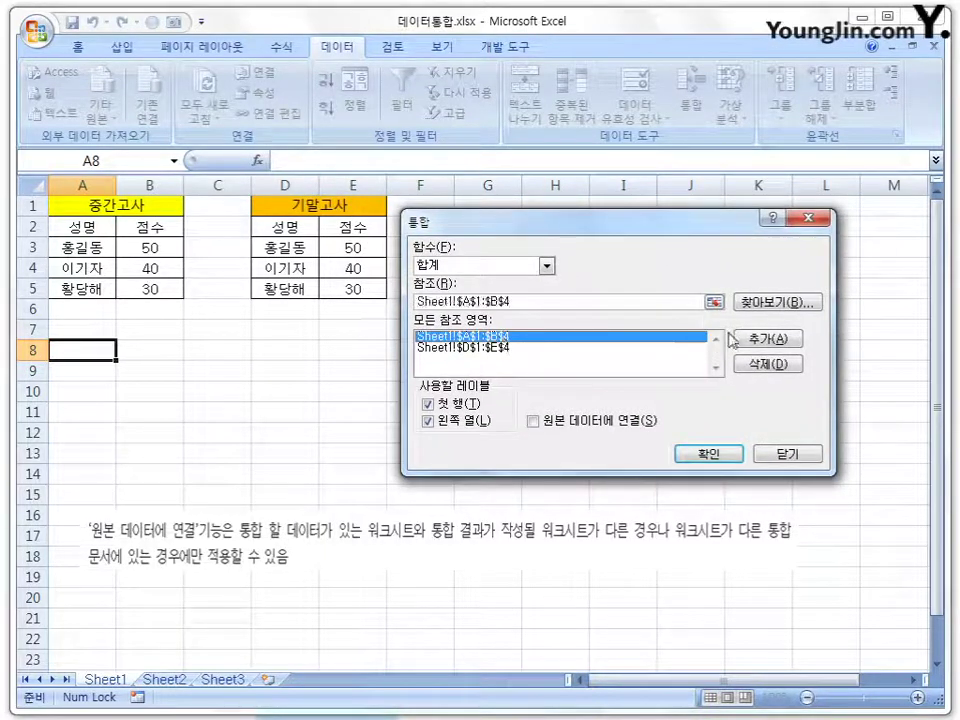
click(776, 364)
click(522, 339)
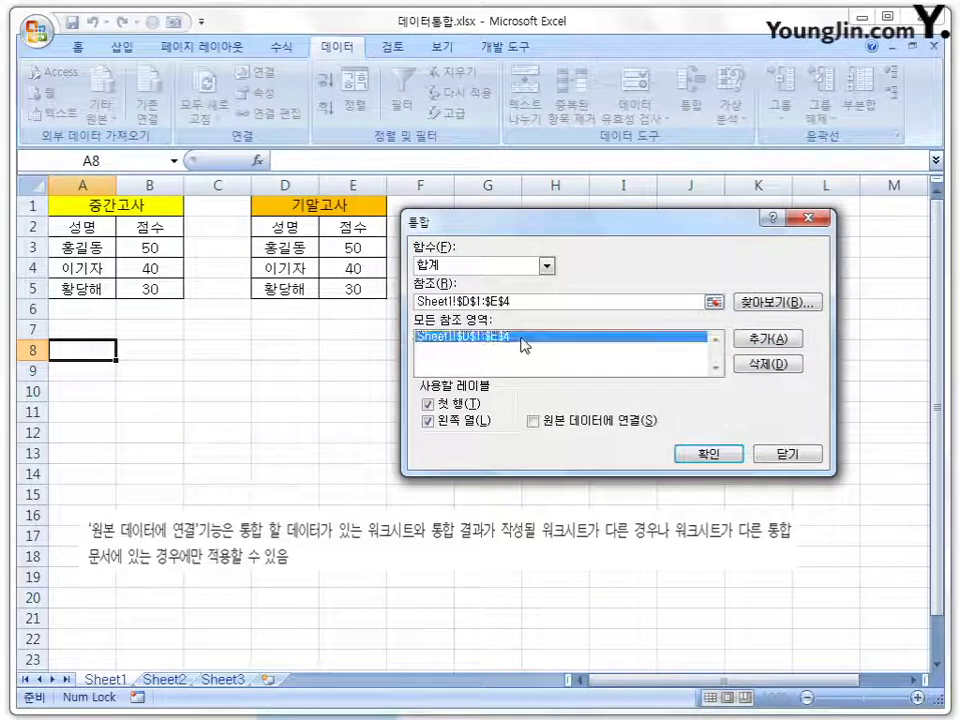
click(757, 366)
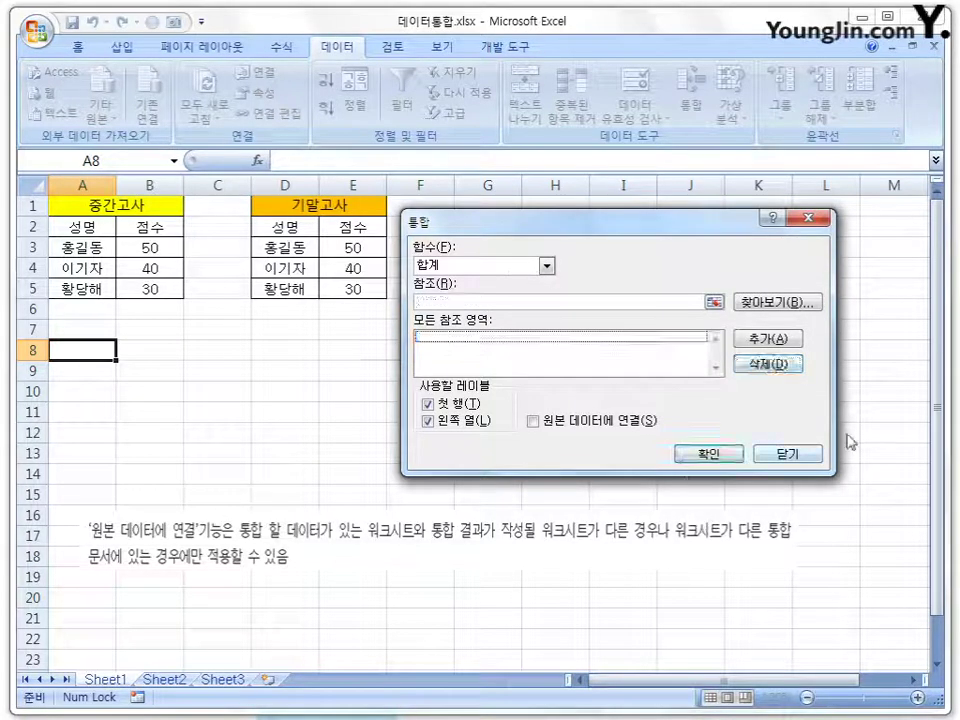
Choose 합계 as the consolidation function and add the 중간고사 range $A$2:$B$5 as a reference
click(547, 267)
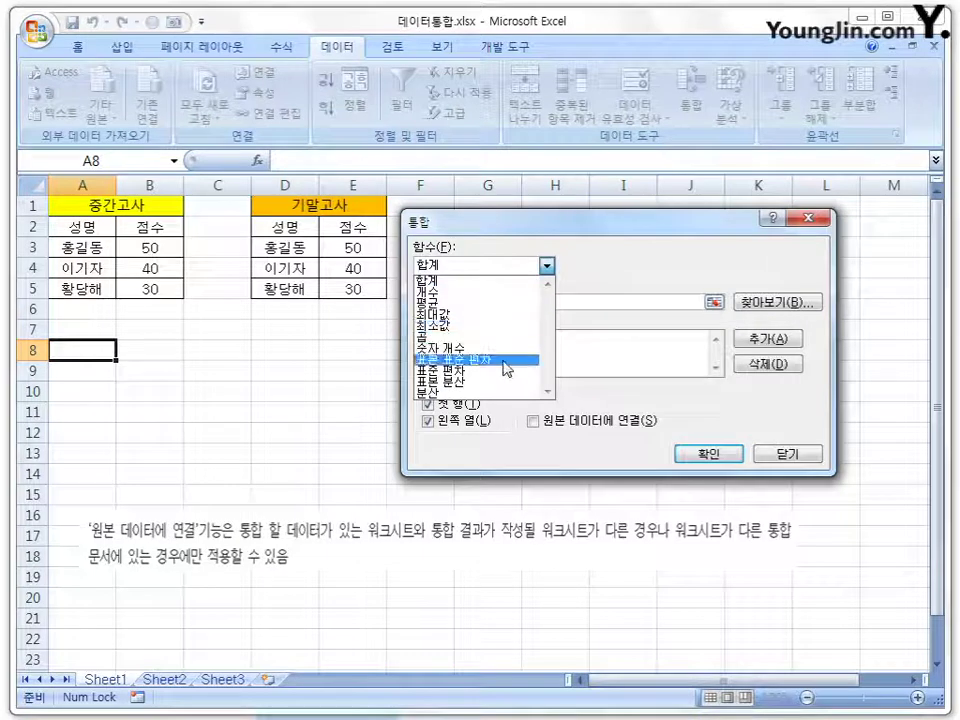
click(461, 281)
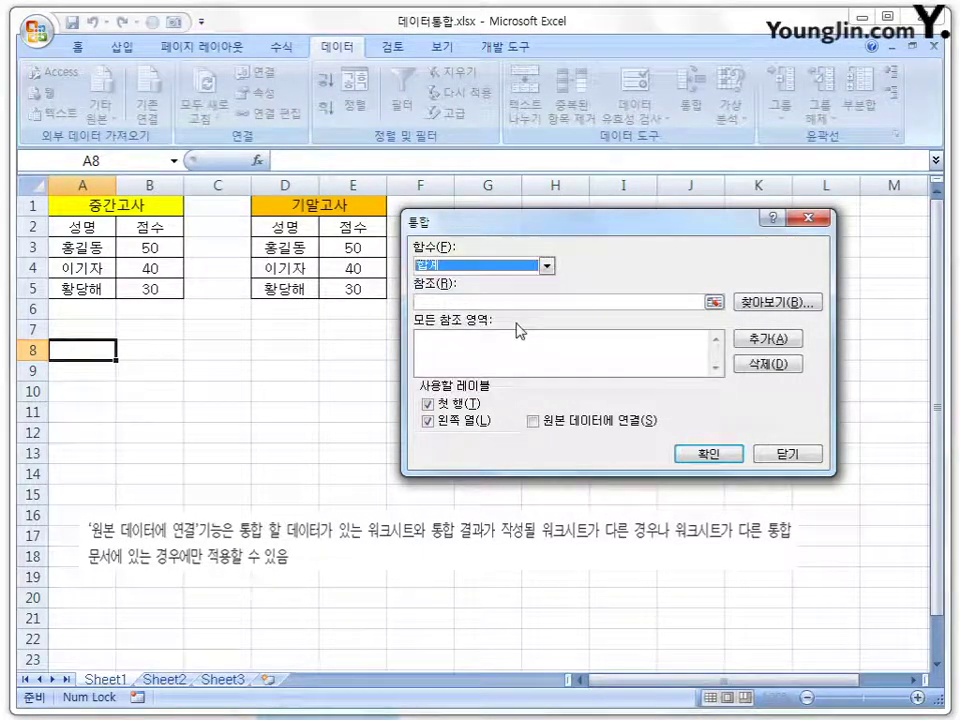
click(714, 302)
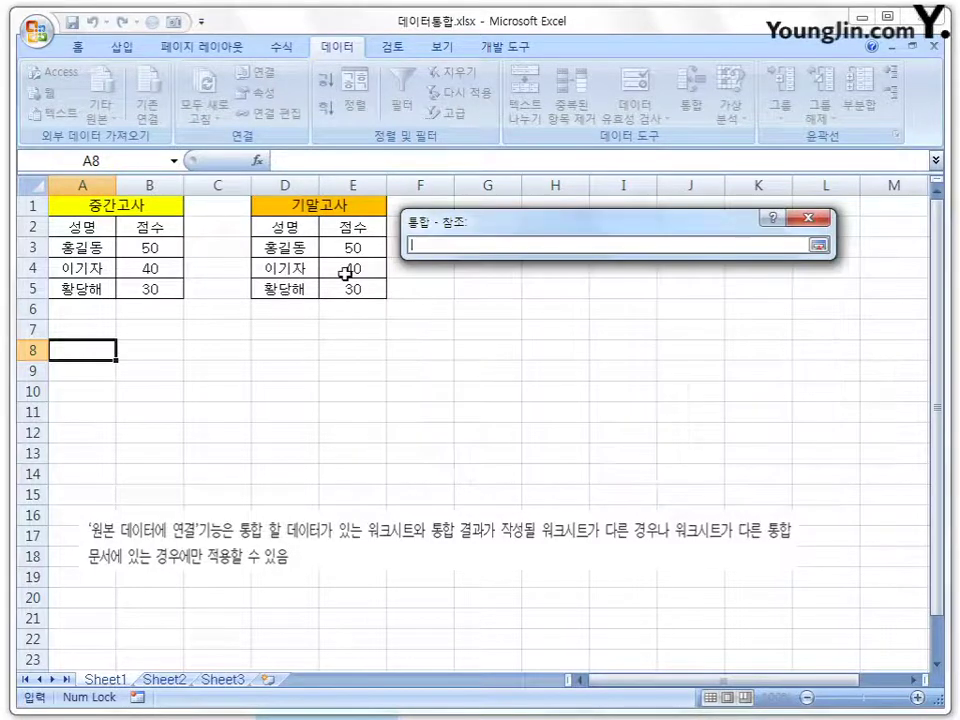
drag(90, 214, 161, 281)
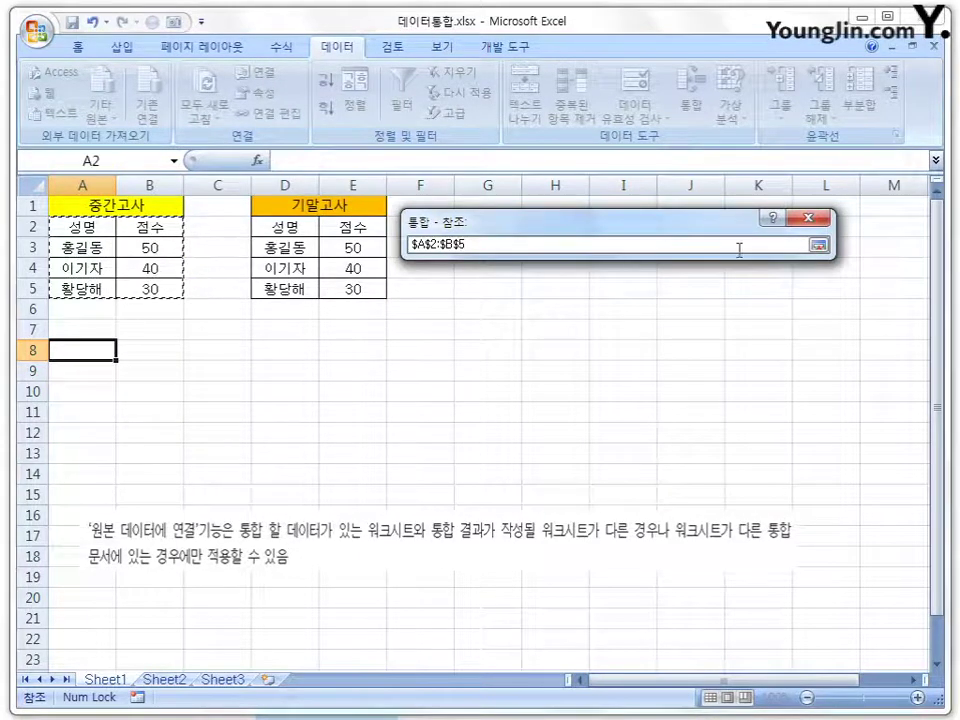
click(818, 245)
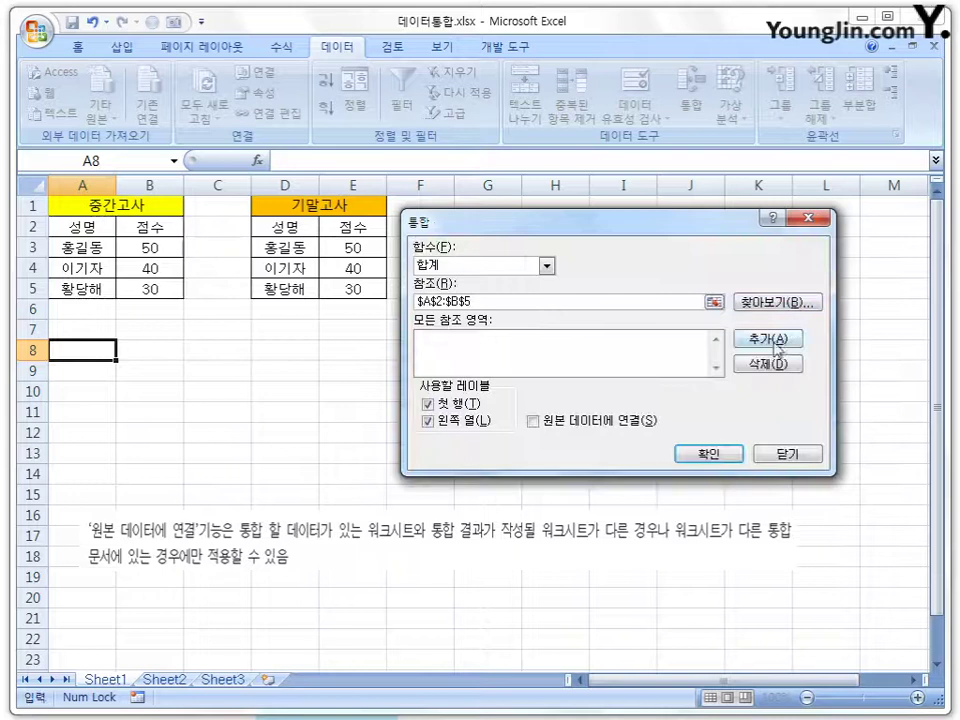
click(776, 340)
Add the 기말고사 range $D$2:$E$5 to the references and run the consolidation
click(714, 302)
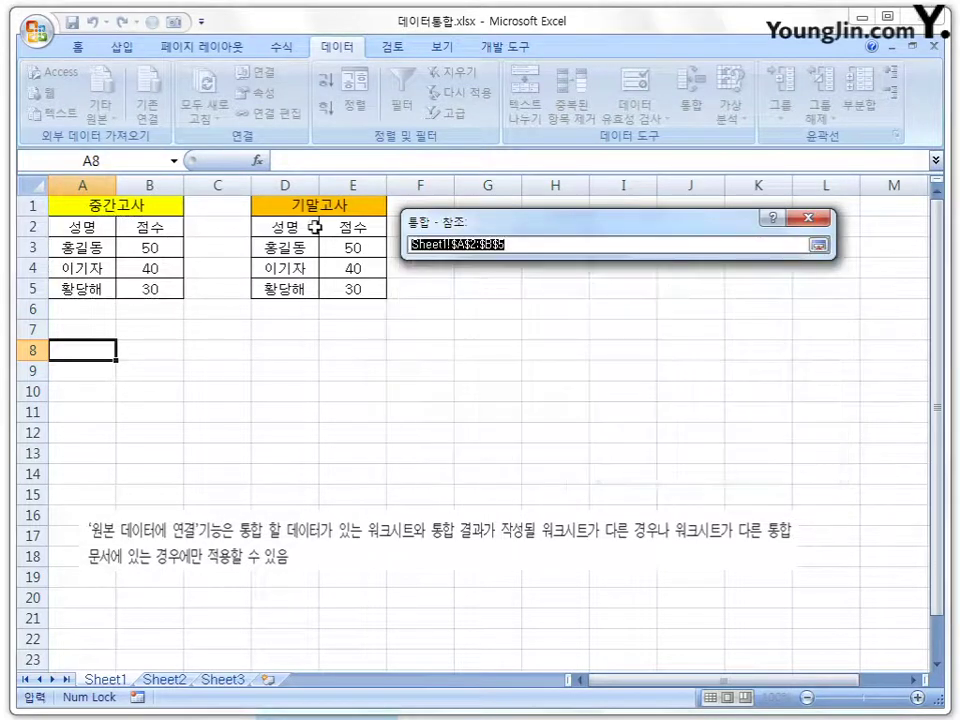
drag(315, 227, 345, 292)
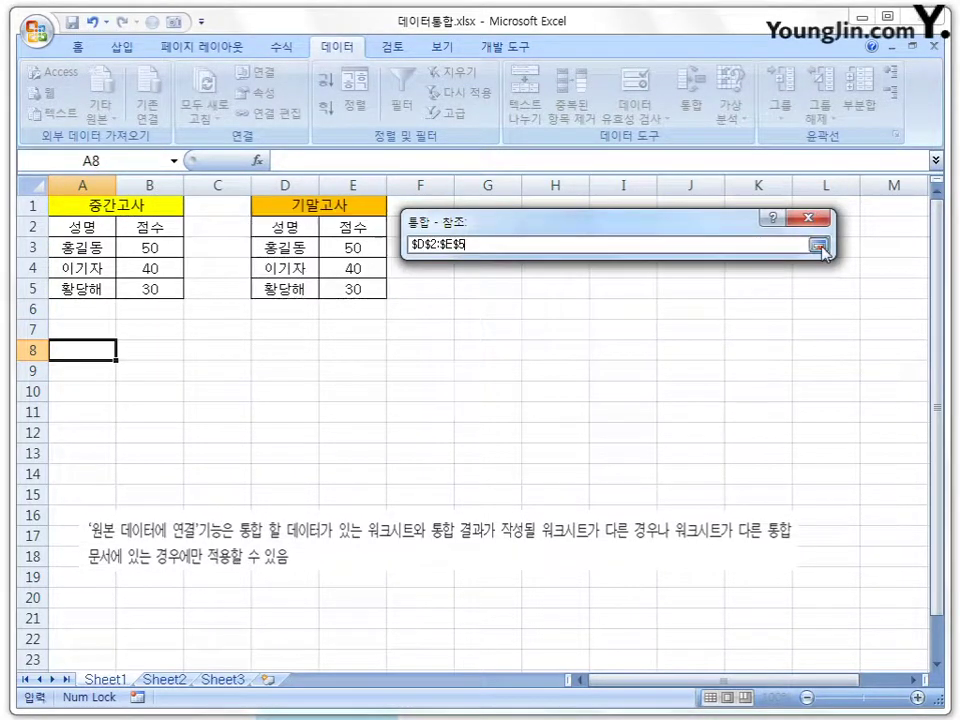
click(818, 245)
click(768, 343)
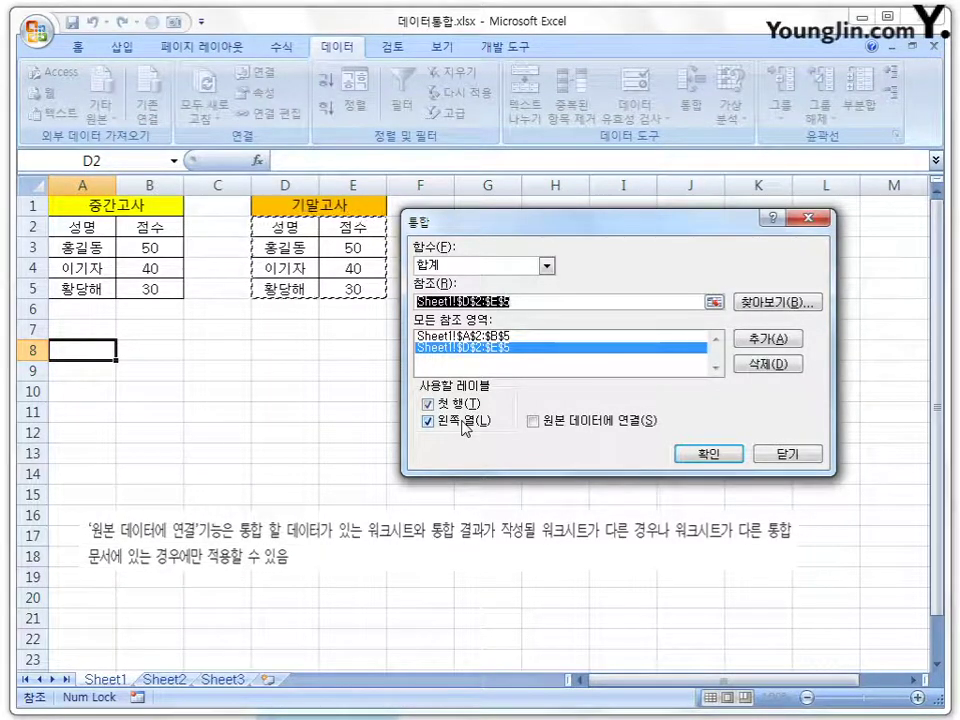
click(708, 453)
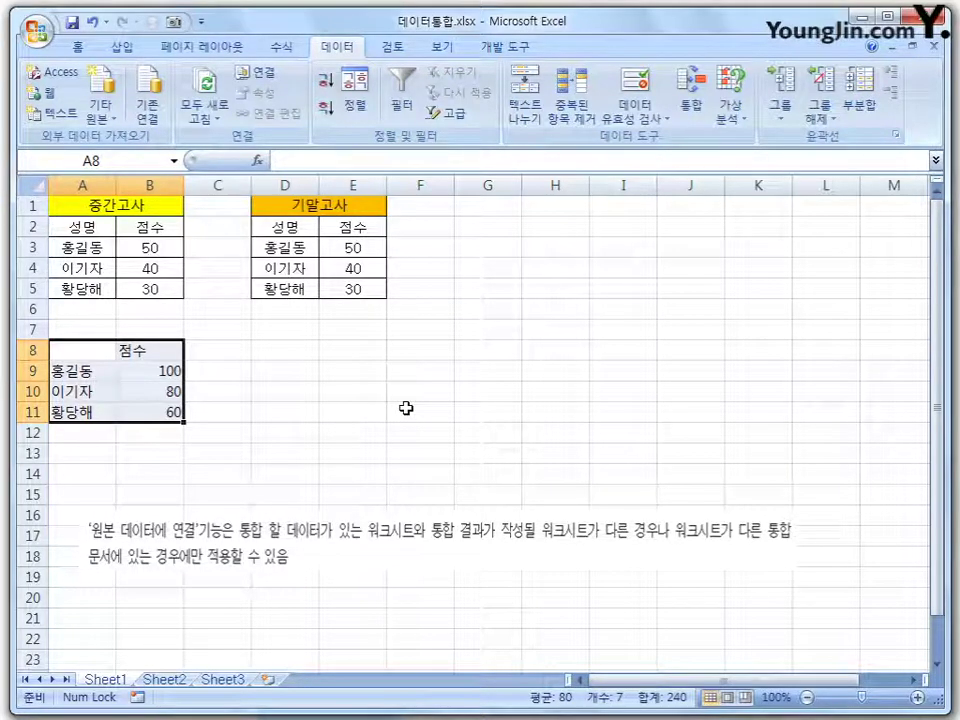
Reopen the consolidation settings, handwrite "2014, 2급" in red above the note, and draw a star beside 원본 데이터에 연결
click(690, 95)
drag(563, 228, 566, 232)
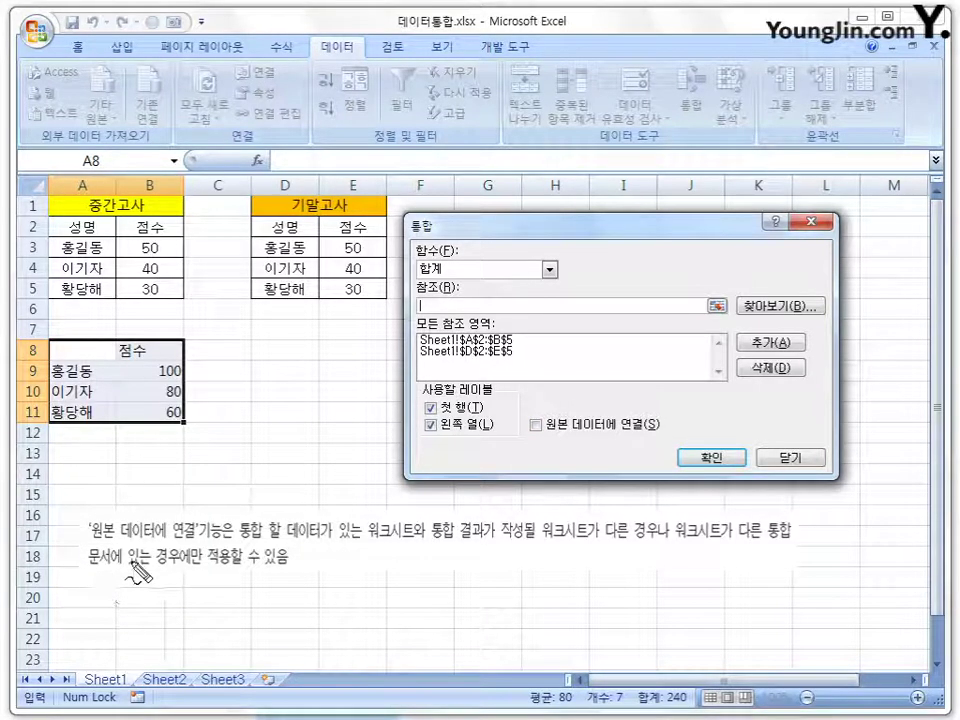
mouse_move(198, 488)
mouse_down()
mouse_move(280, 478)
mouse_move(310, 462)
mouse_move(324, 470)
mouse_move(322, 462)
mouse_up()
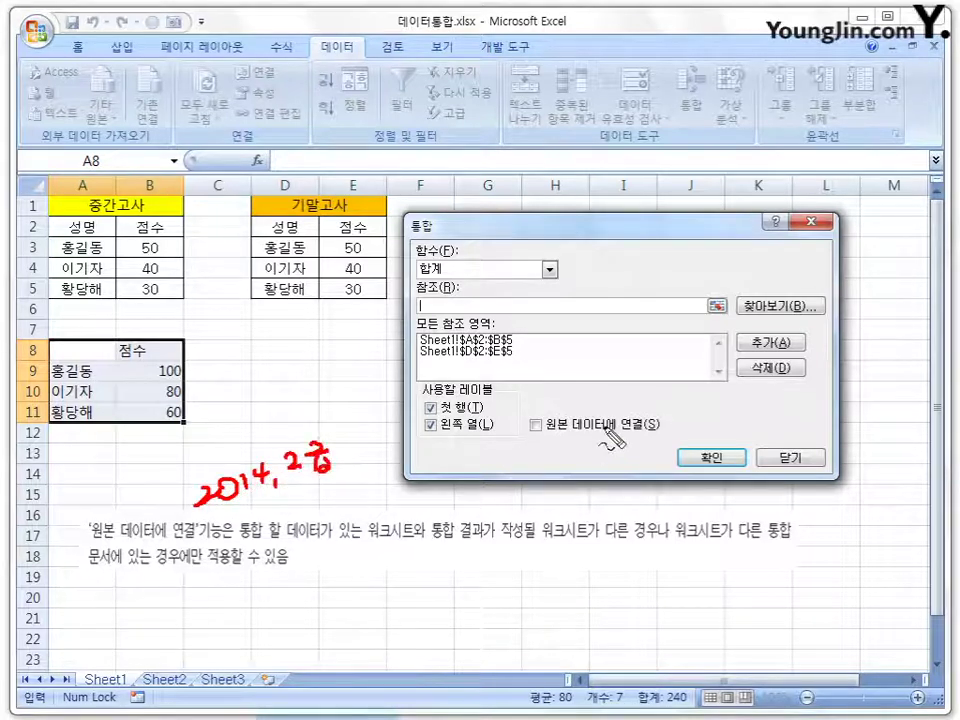
drag(540, 405, 546, 398)
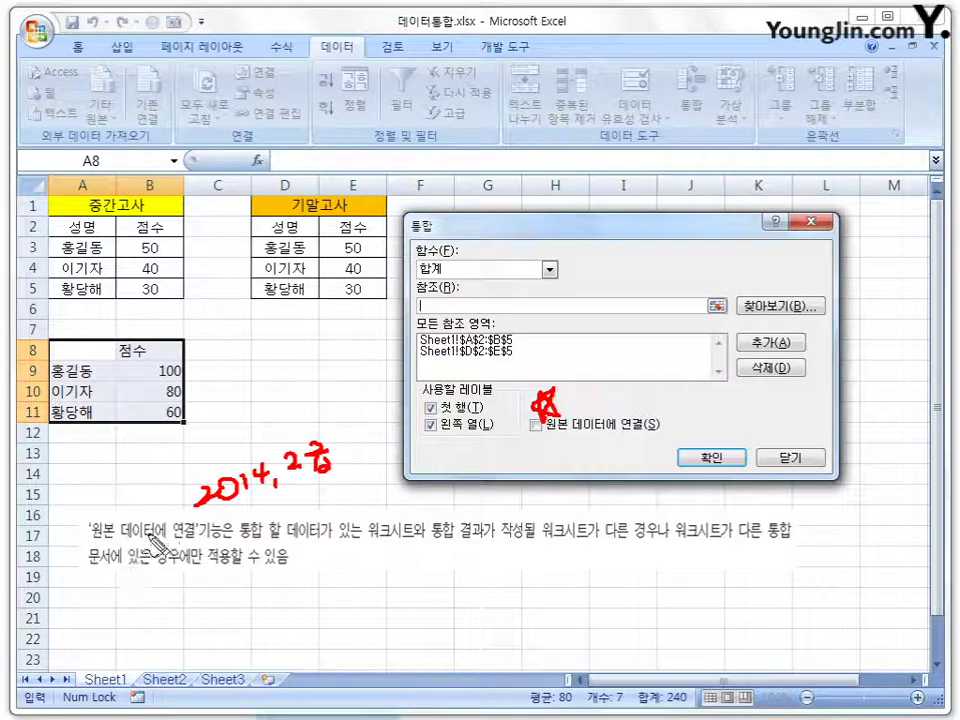
Underline the key phrases of the note in red, circling 다른 경우 and ticking the consolidated scores
mouse_move(88, 536)
mouse_down()
mouse_move(229, 541)
mouse_move(245, 514)
mouse_move(311, 546)
mouse_move(425, 551)
mouse_up()
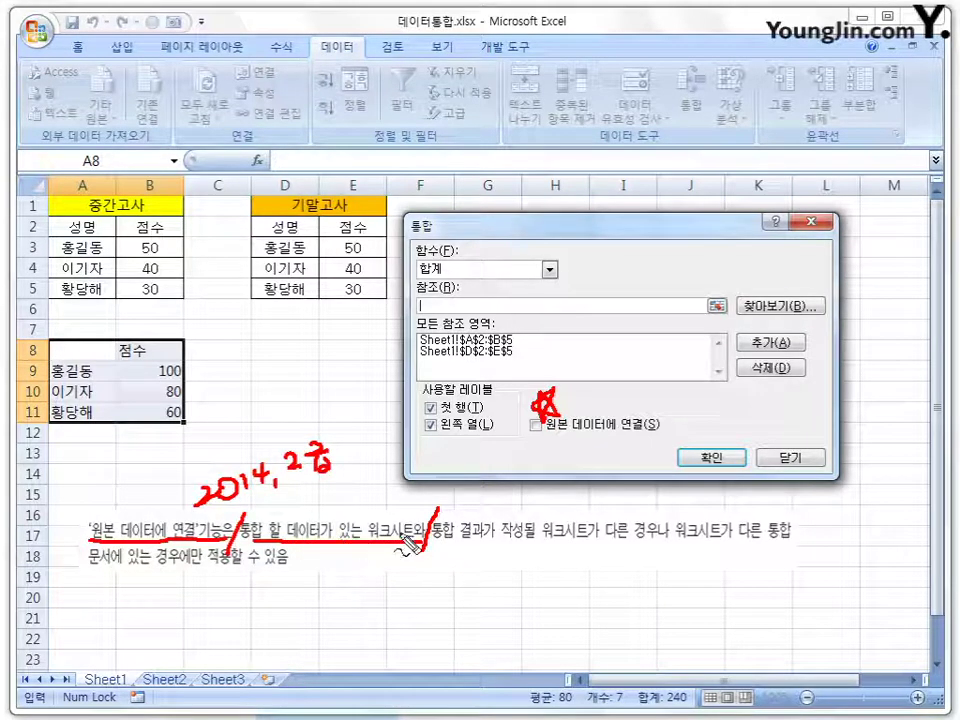
drag(432, 546, 494, 540)
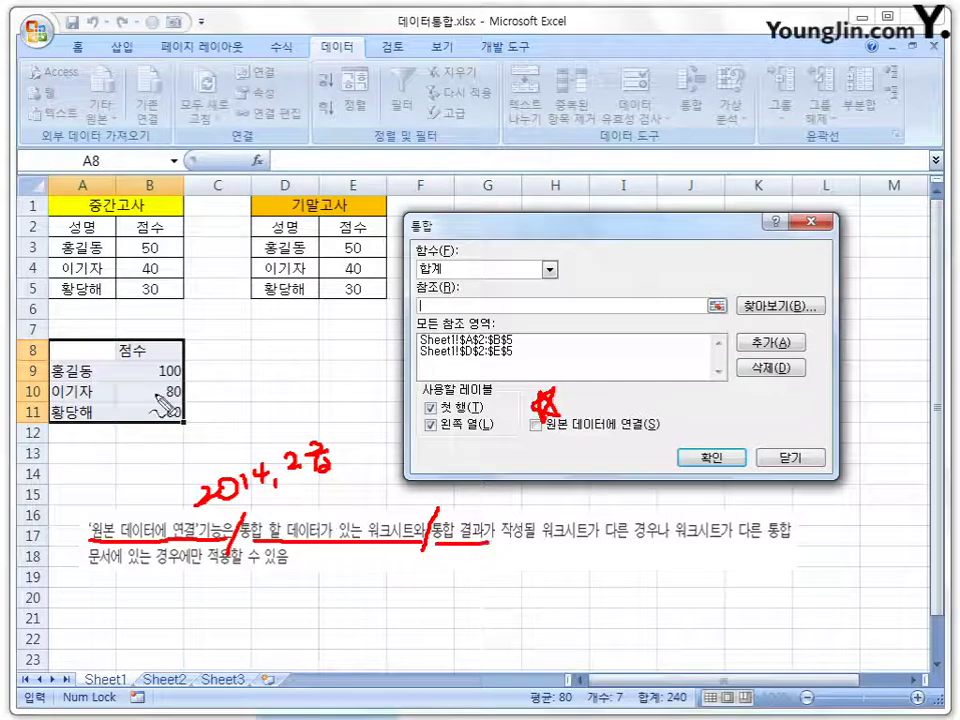
drag(138, 372, 162, 360)
mouse_move(503, 547)
mouse_down()
mouse_move(655, 546)
mouse_move(615, 508)
mouse_move(664, 542)
mouse_move(730, 545)
mouse_up()
drag(740, 545, 772, 543)
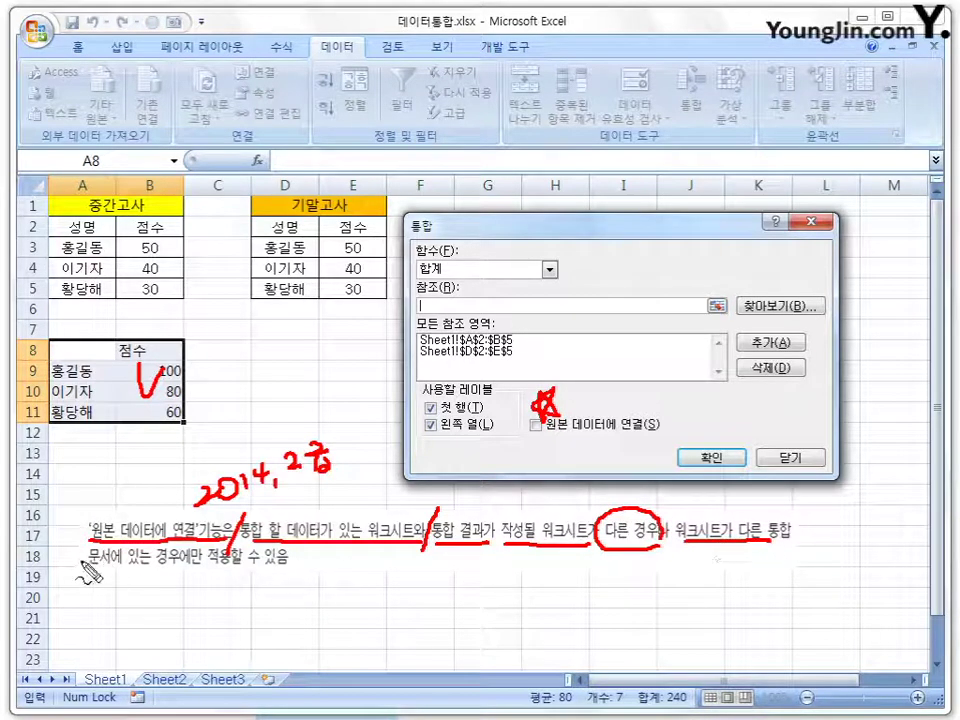
drag(88, 563, 290, 566)
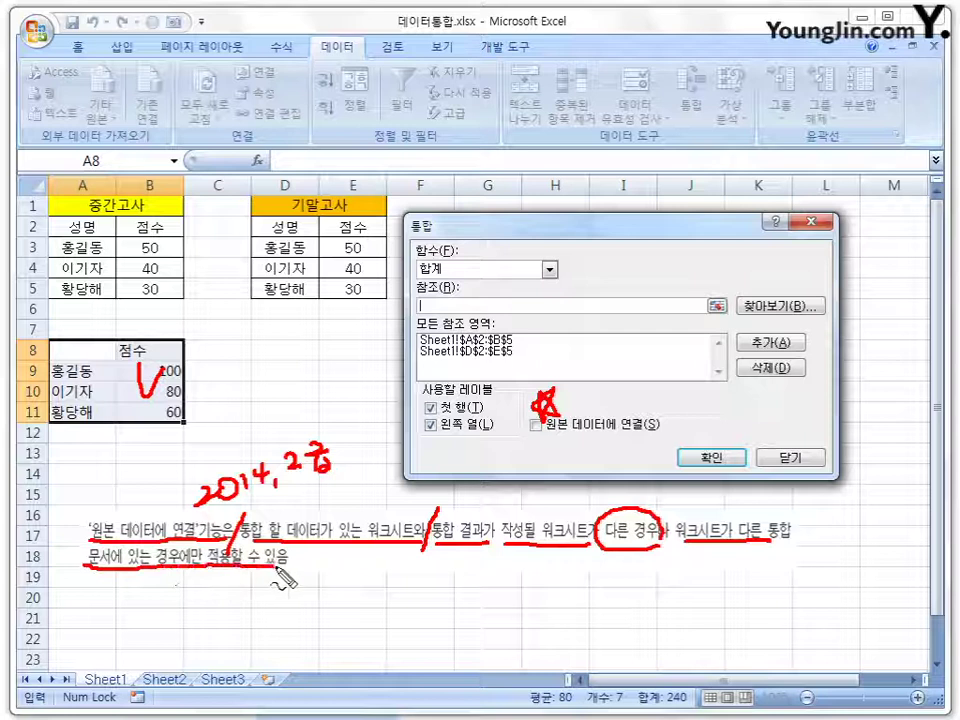
Mark the note with a red star and enclosing braces, and underline the 원본 데이터에 연결 option
mouse_move(88, 512)
mouse_down()
mouse_move(100, 482)
mouse_move(110, 512)
mouse_move(86, 494)
mouse_move(117, 492)
mouse_up()
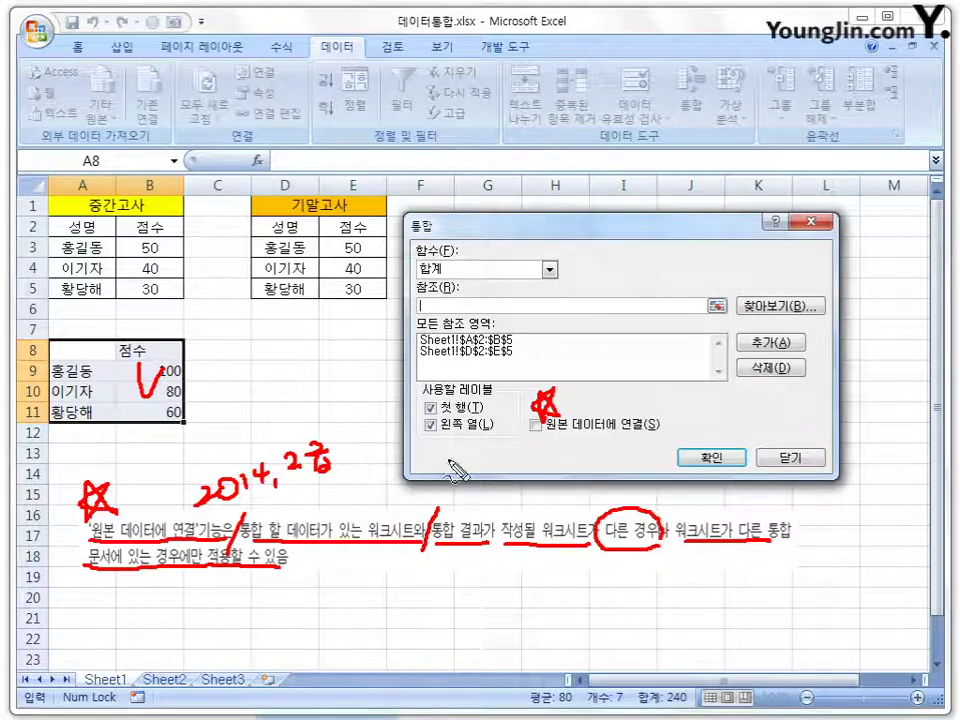
drag(540, 440, 630, 435)
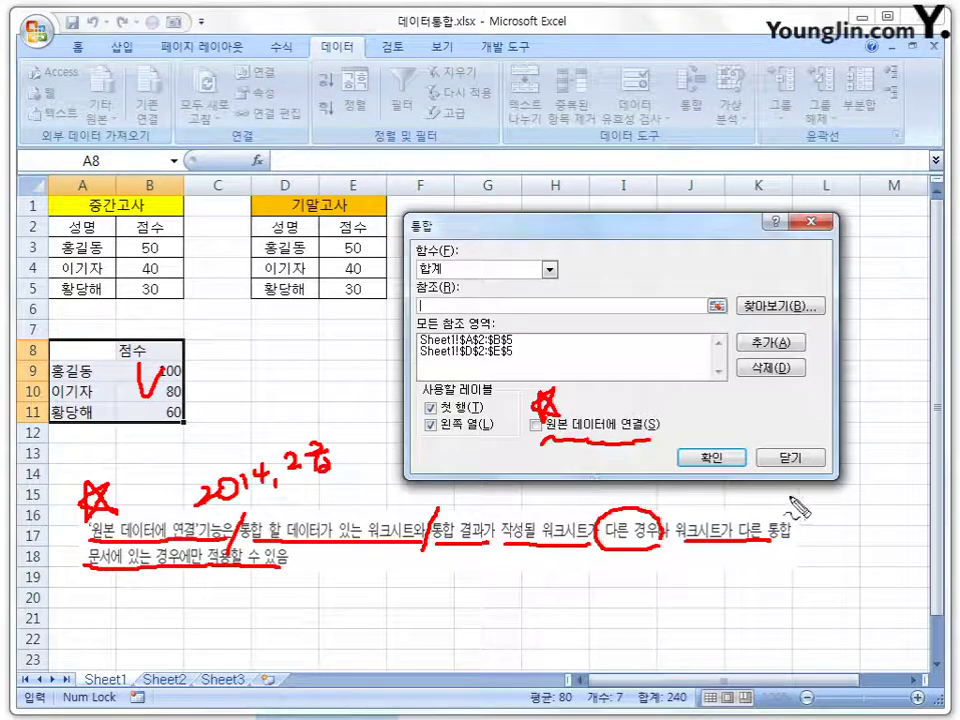
mouse_move(790, 493)
mouse_down()
mouse_move(806, 522)
mouse_move(795, 555)
mouse_up()
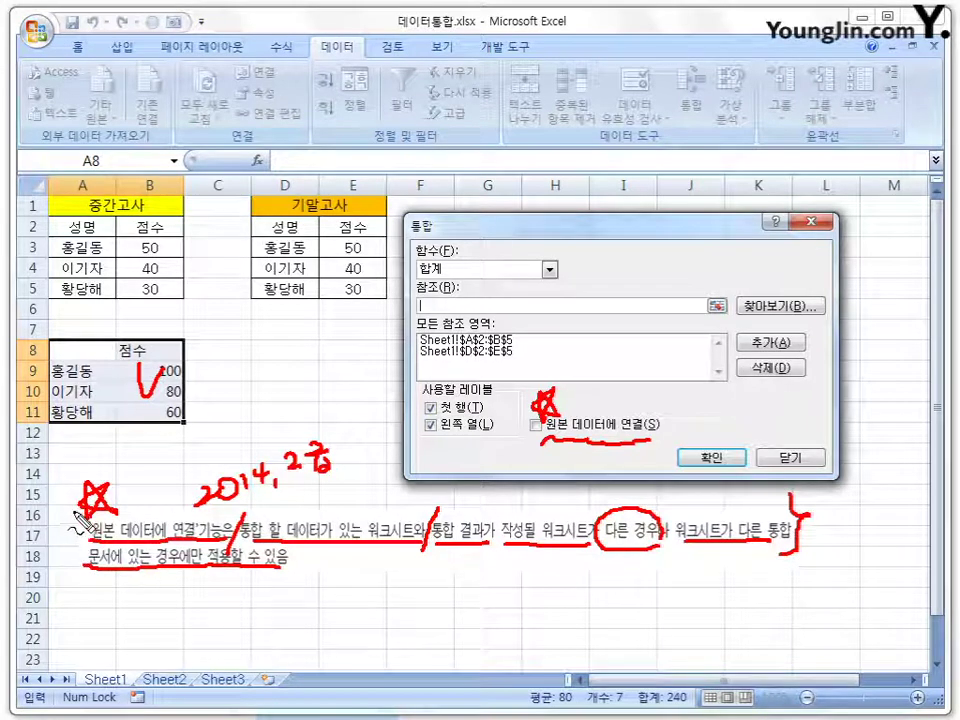
drag(80, 512, 72, 566)
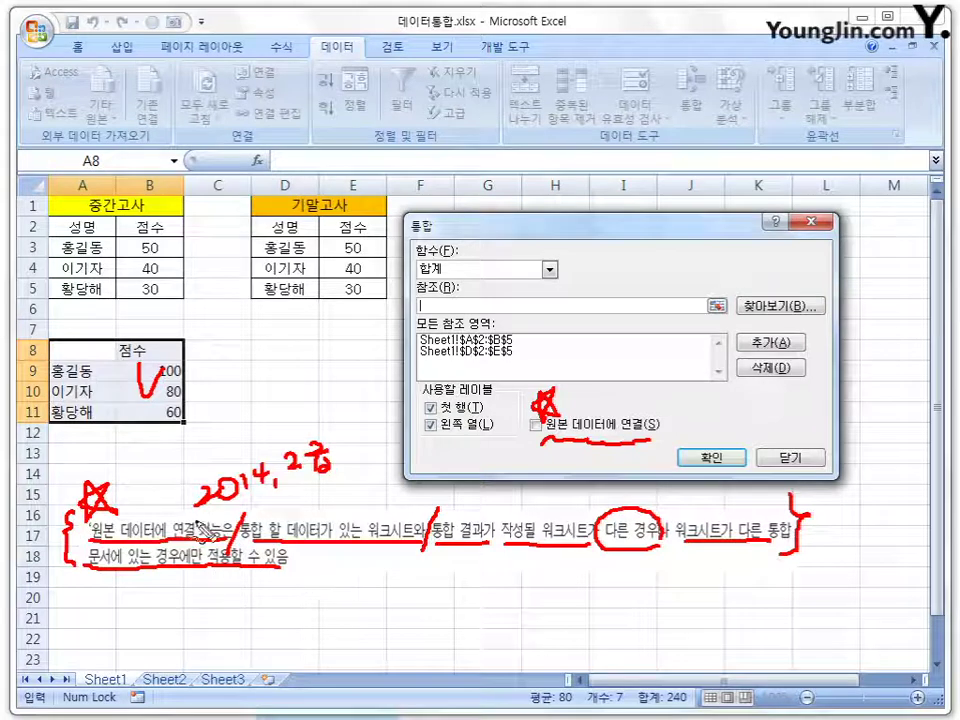